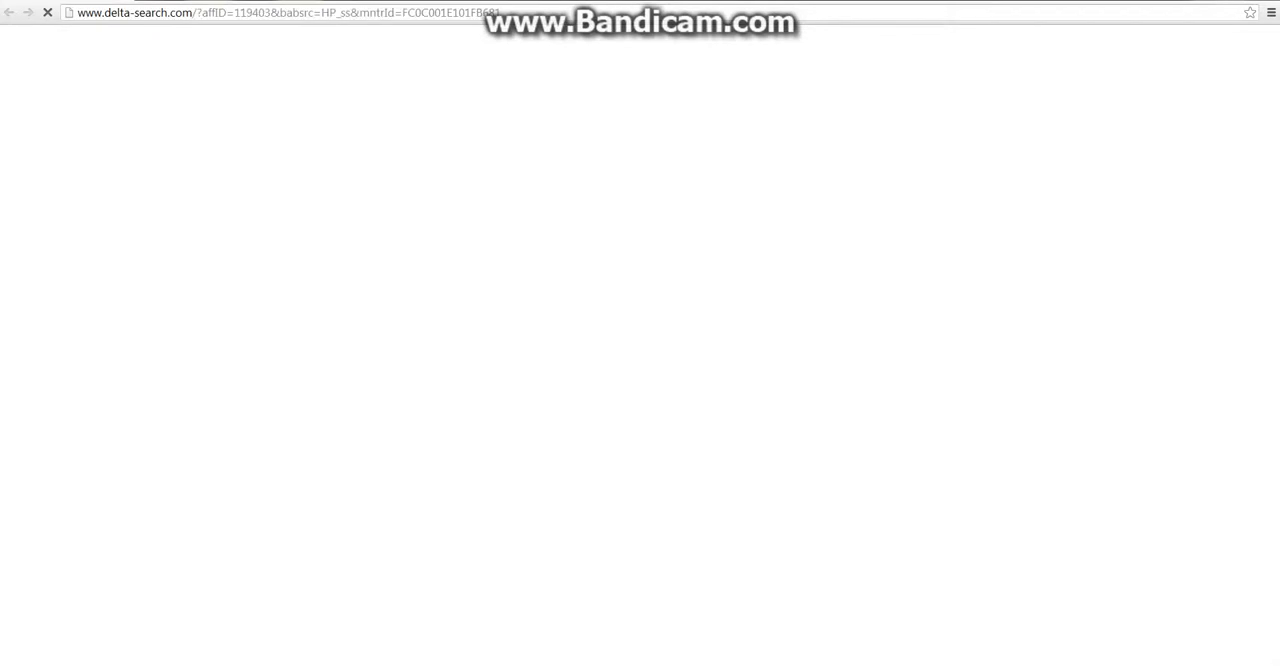
left_click(100, 13)
type("youtube.com")
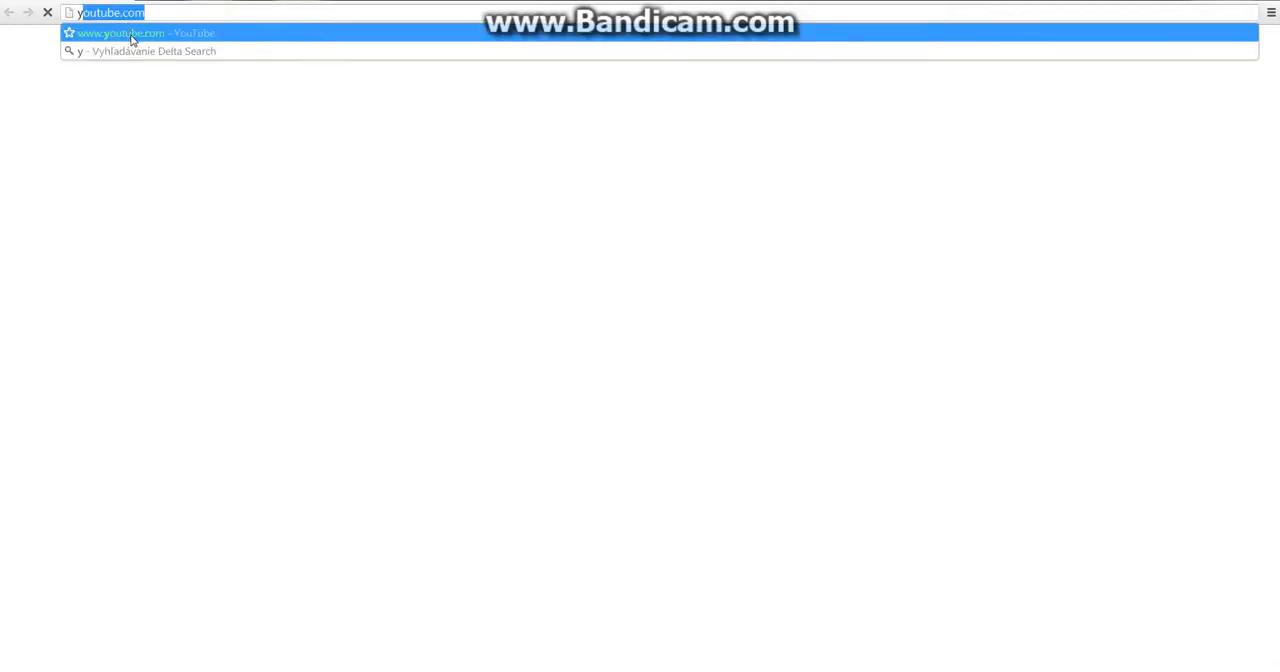
left_click(131, 35)
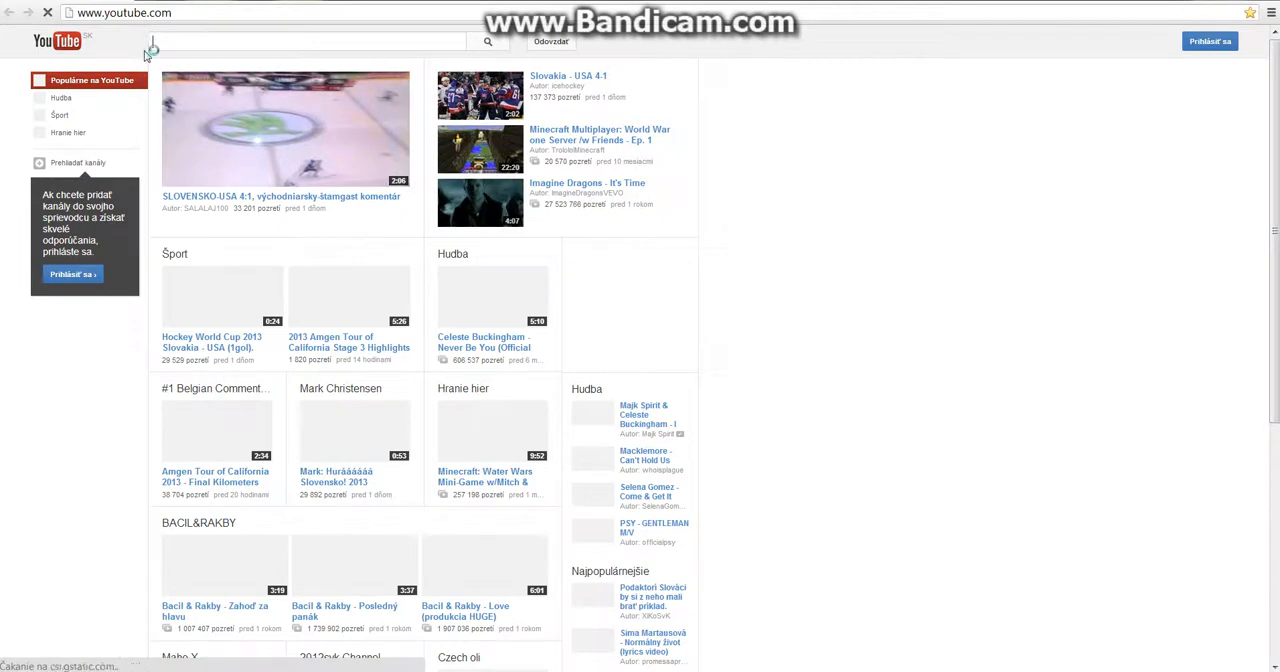
Search YouTube for "thrift shop macklemore" and play the official Thrift Shop video by Macklemore & Ryan Lewis
type("T")
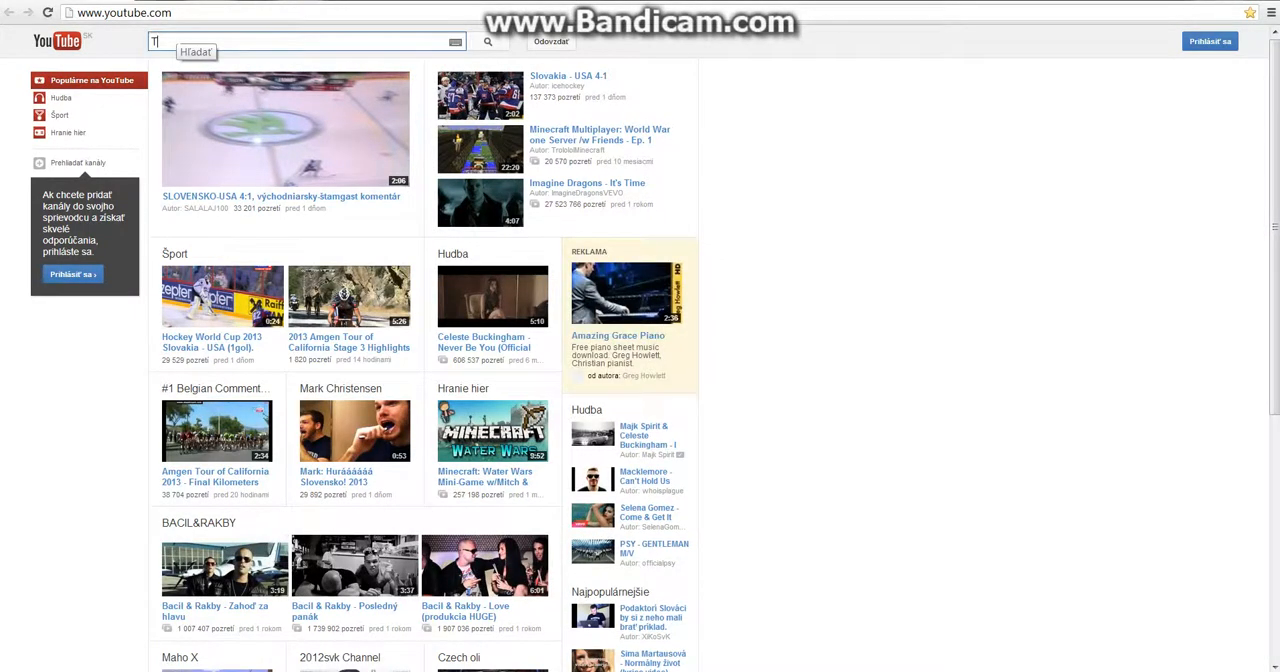
type("rif")
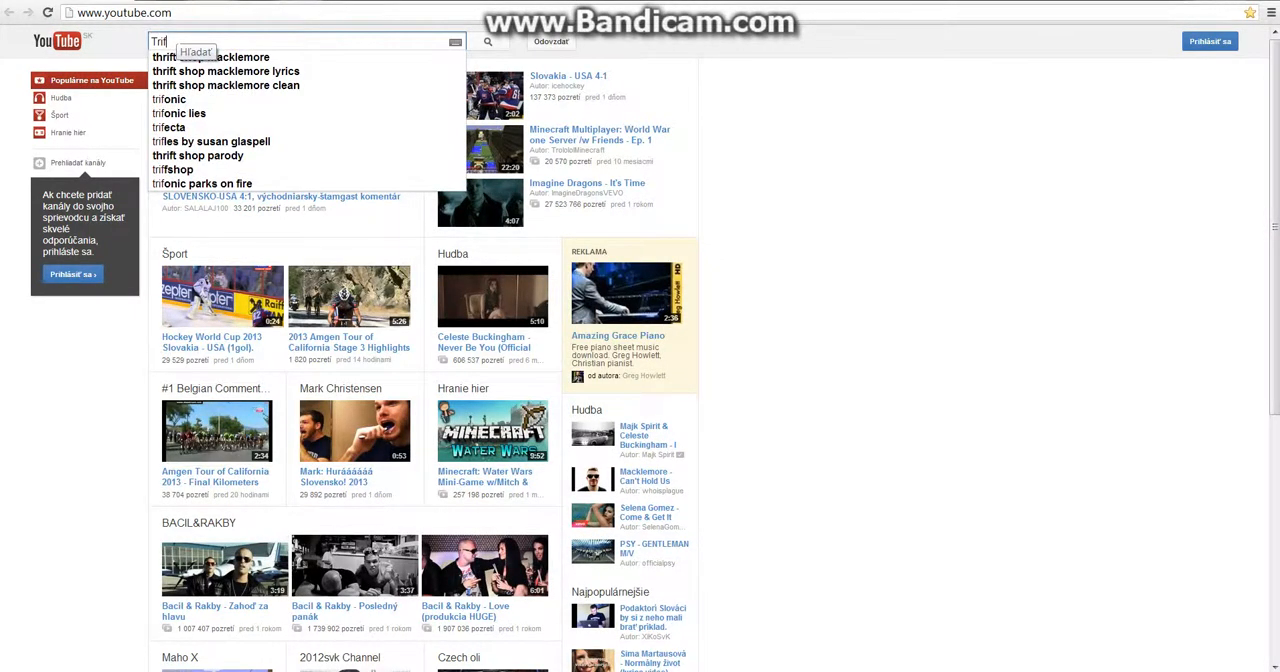
left_click(278, 58)
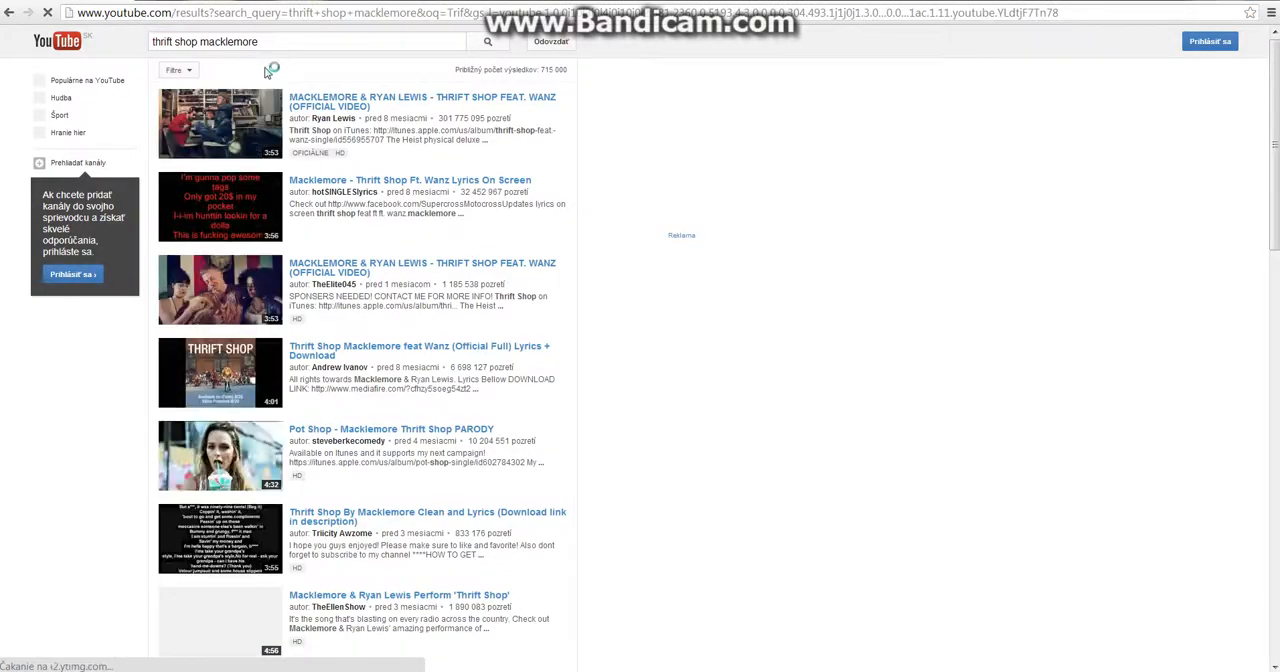
left_click(228, 124)
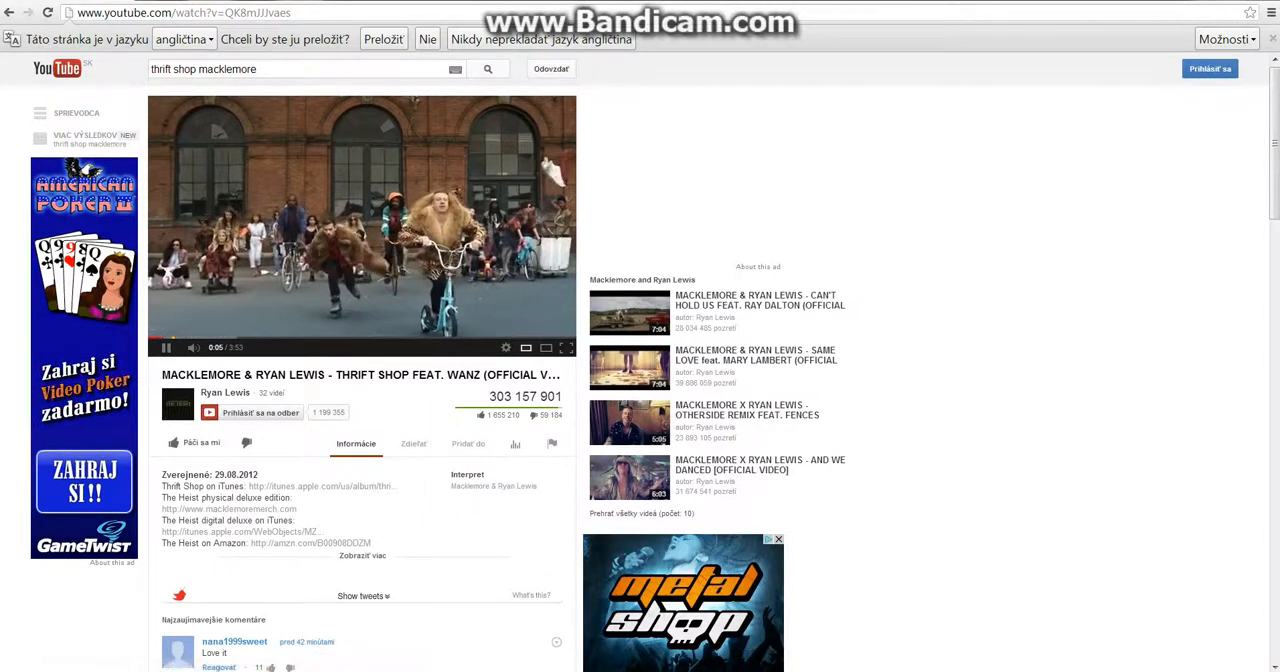
left_click(400, 671)
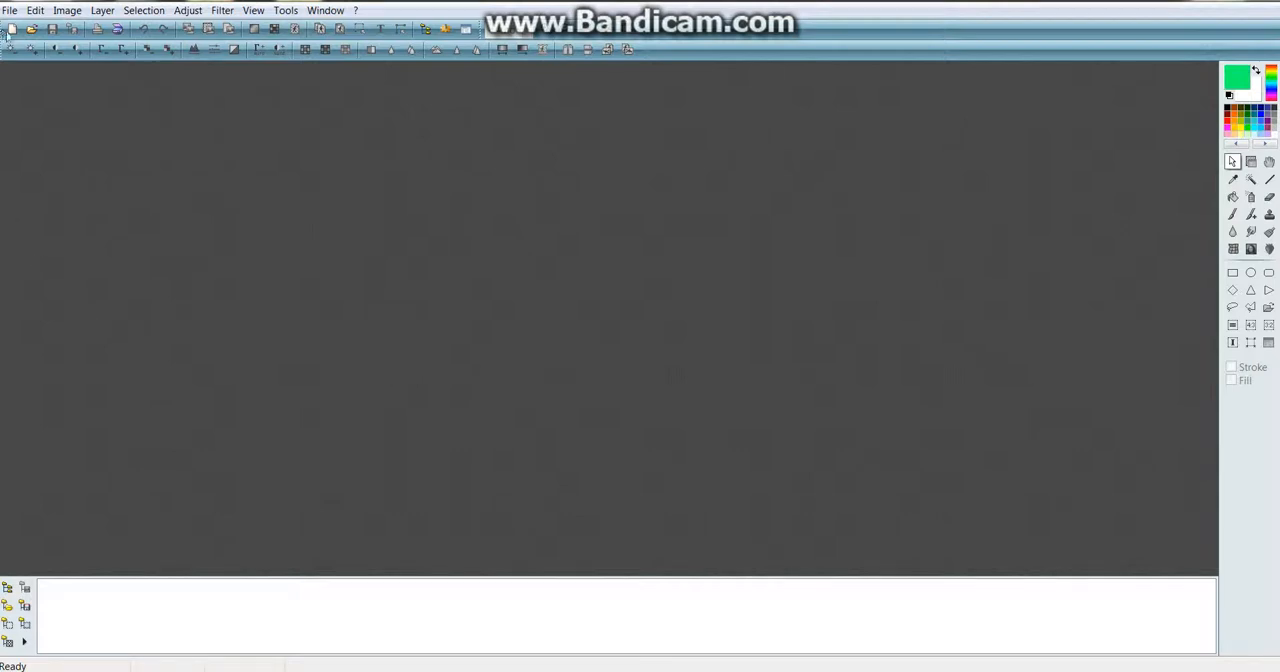
left_click(11, 29)
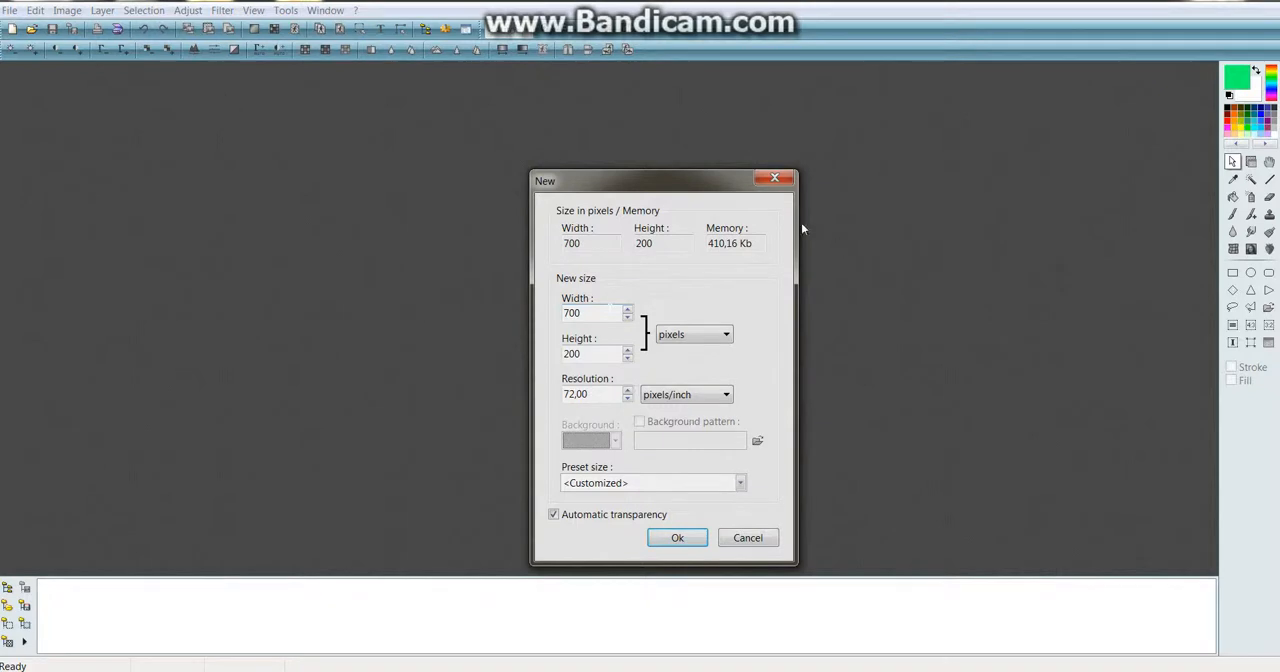
left_click(774, 178)
left_click(31, 33)
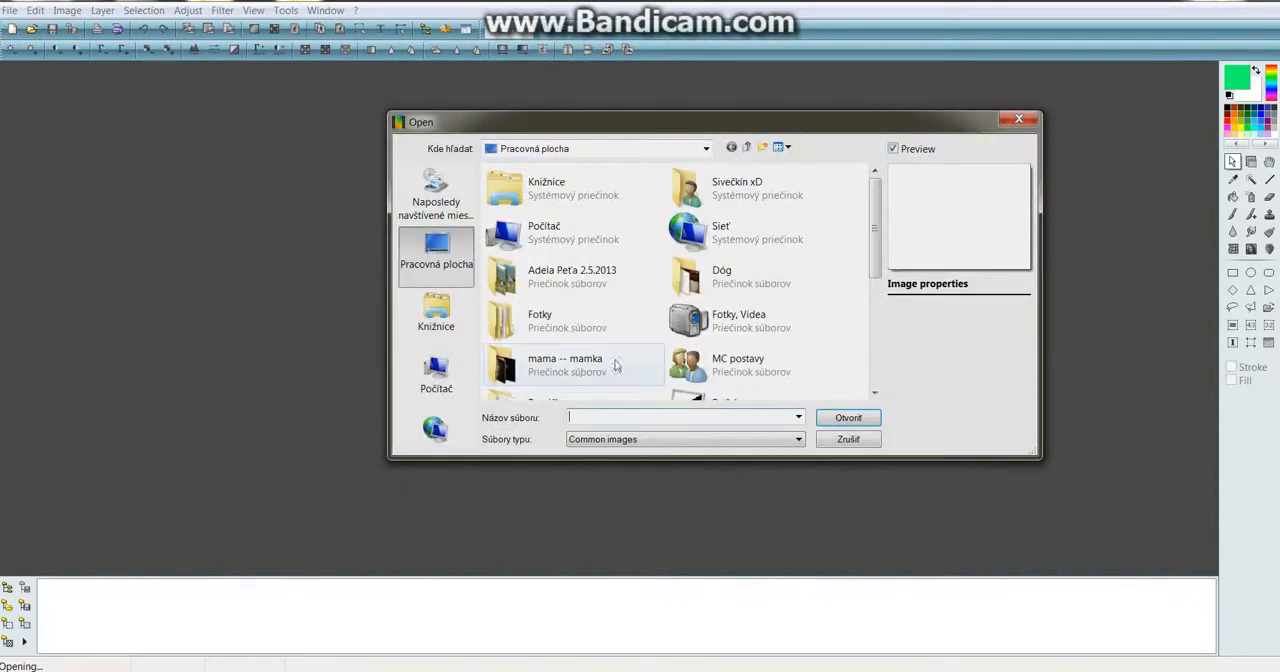
left_click_drag(873, 276, 869, 400)
double_click(705, 340)
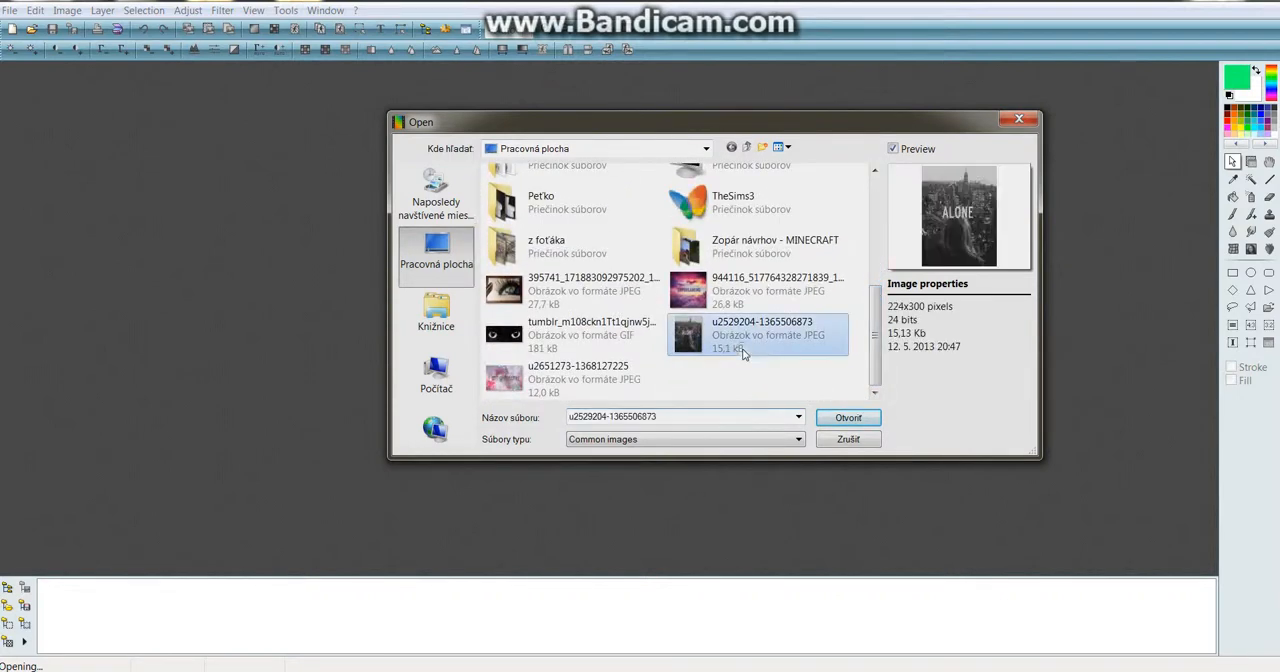
scroll(95, 197, "up", 3)
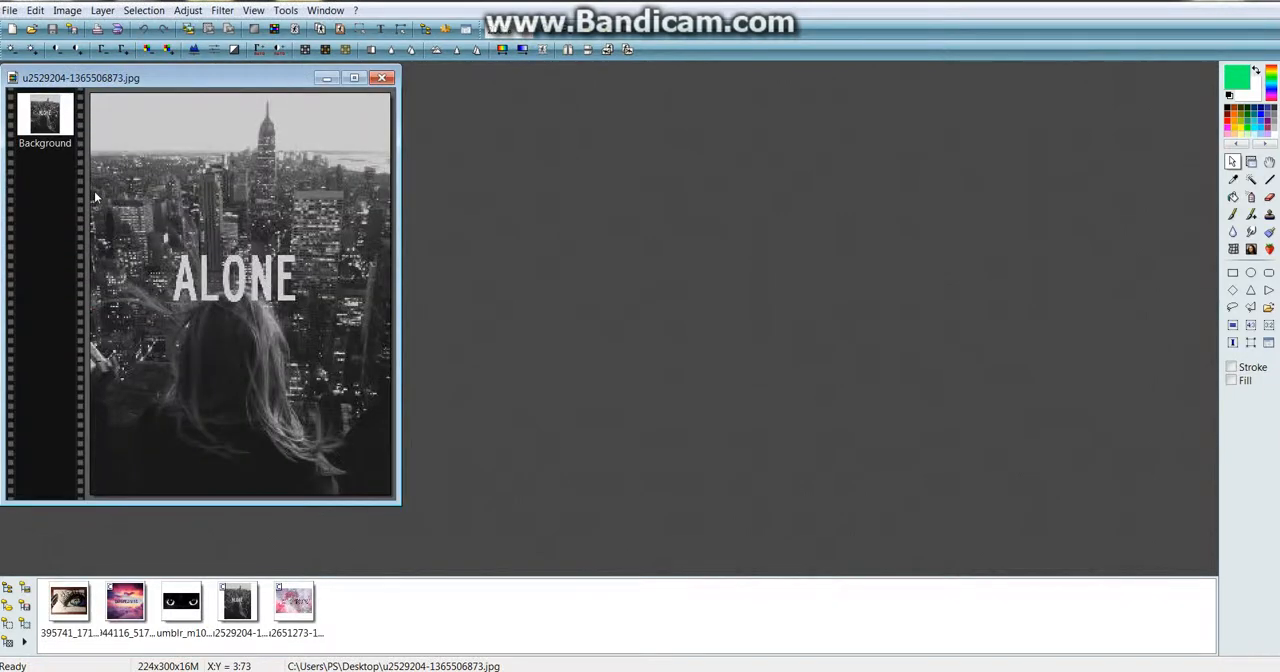
scroll(95, 197, "down", 2)
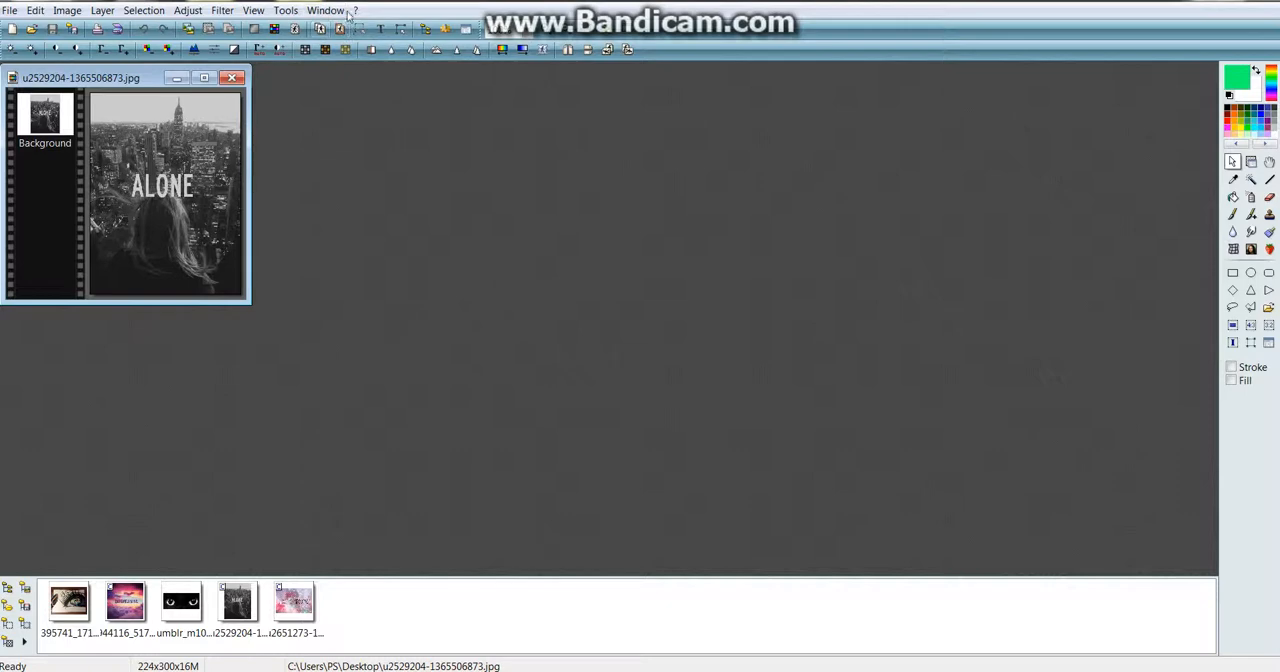
Load the vectorial path PF-Heart onto the photo and shift it slightly upward around the word ALONE
left_click(286, 10)
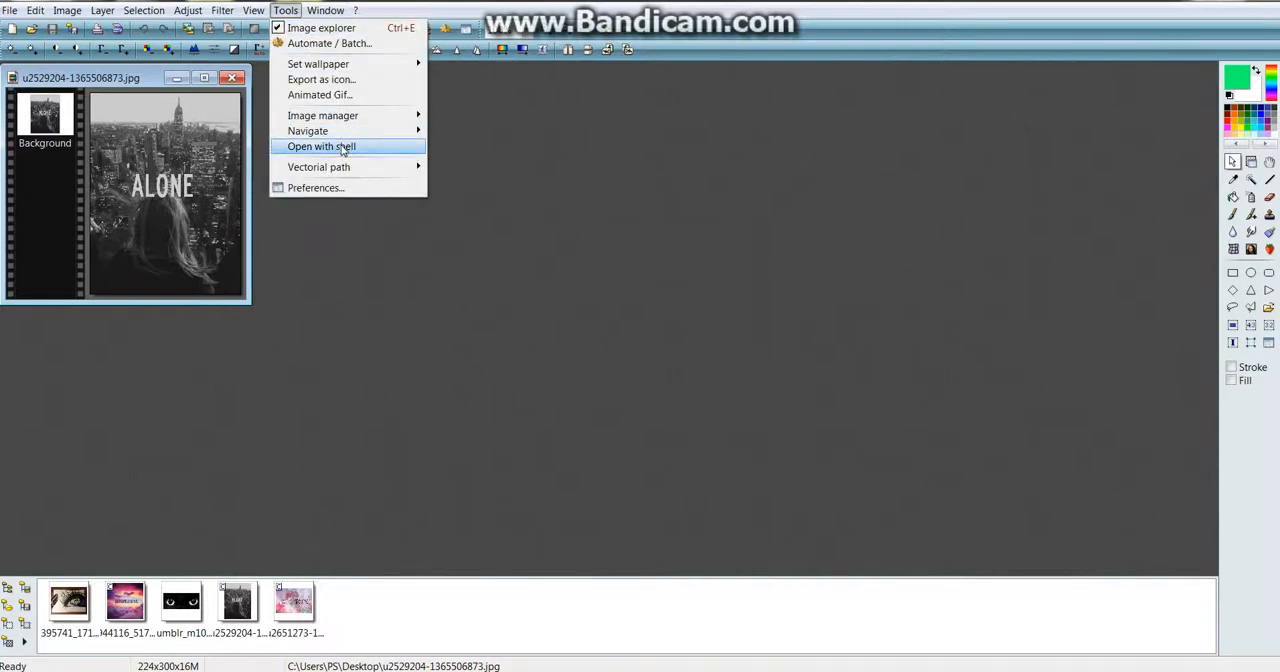
mouse_move(348, 168)
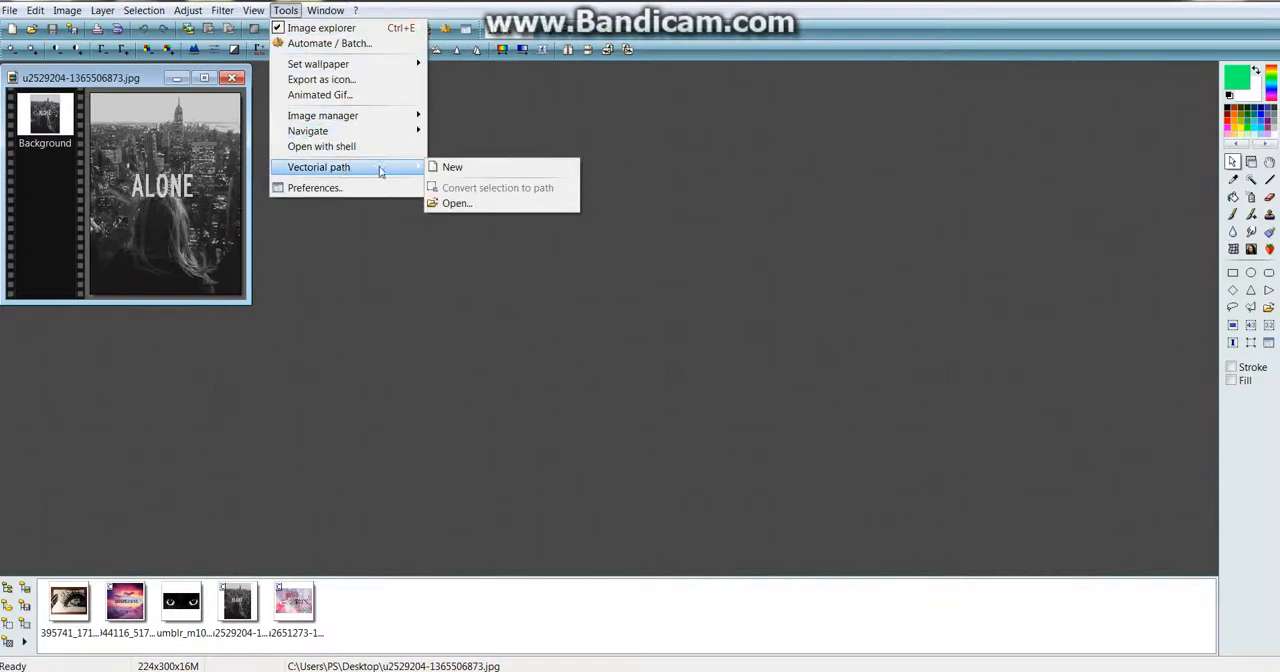
left_click(452, 204)
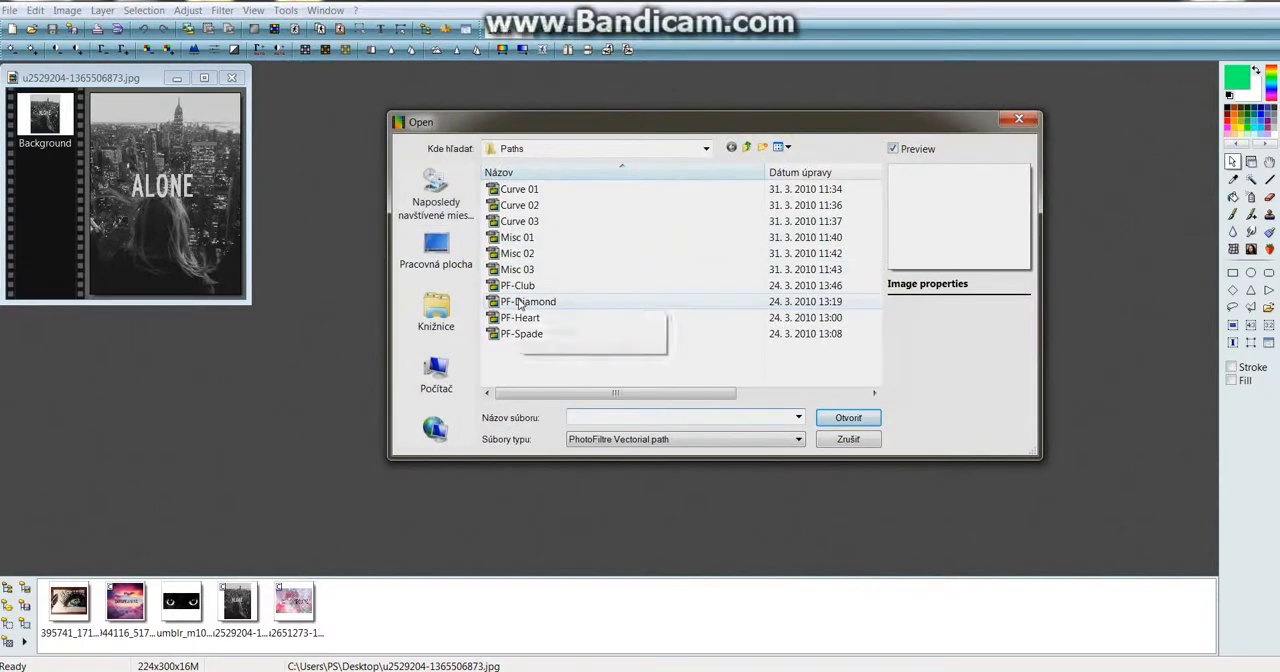
left_click(520, 317)
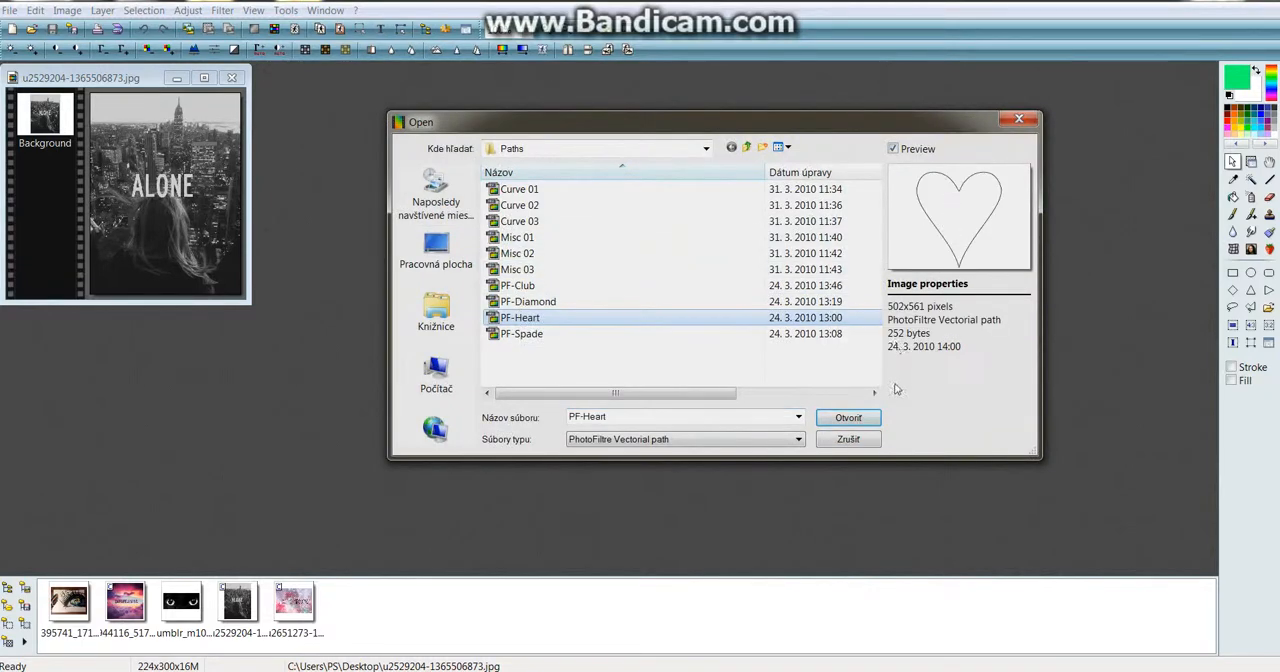
left_click(848, 417)
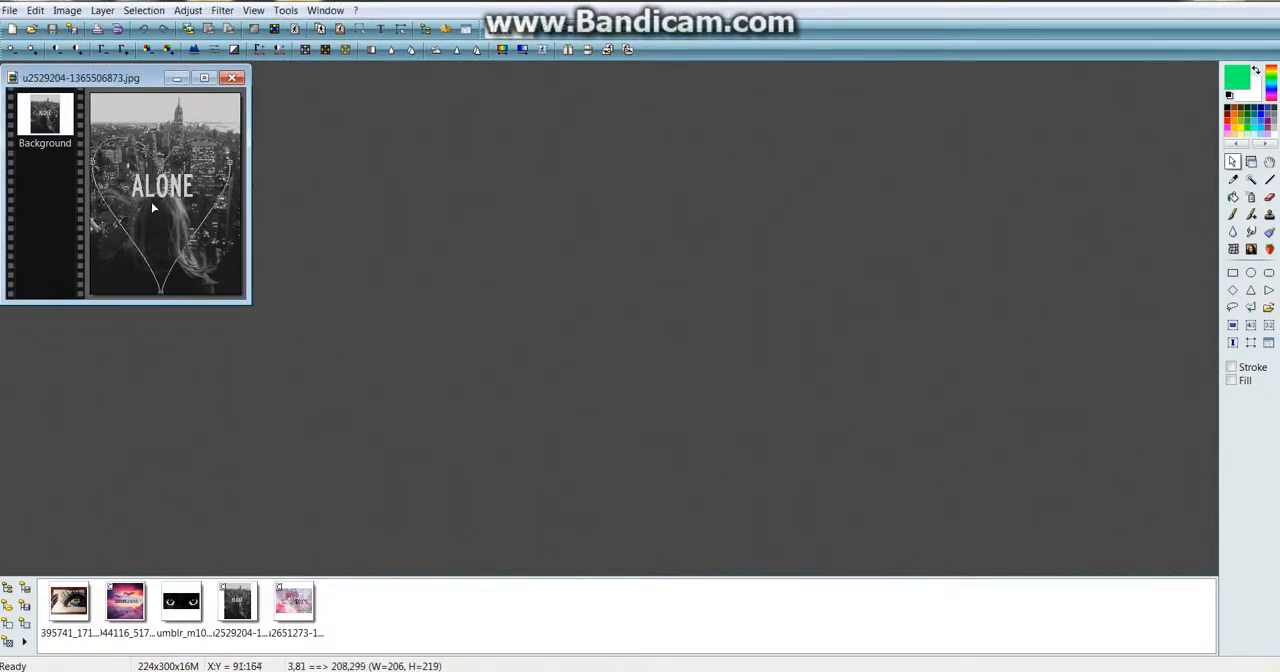
left_click_drag(151, 202, 155, 194)
Convert the heart path to a selection and stroke it with a black antialiased outline of width 3
right_click(155, 194)
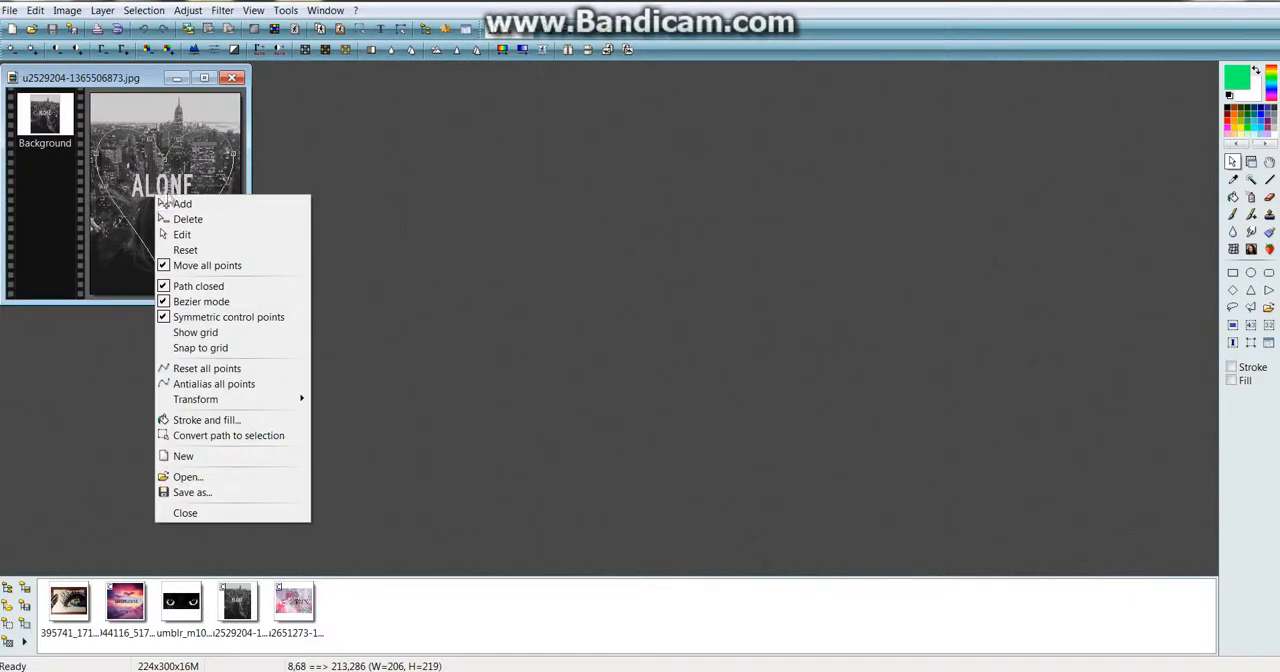
left_click(205, 436)
right_click(168, 186)
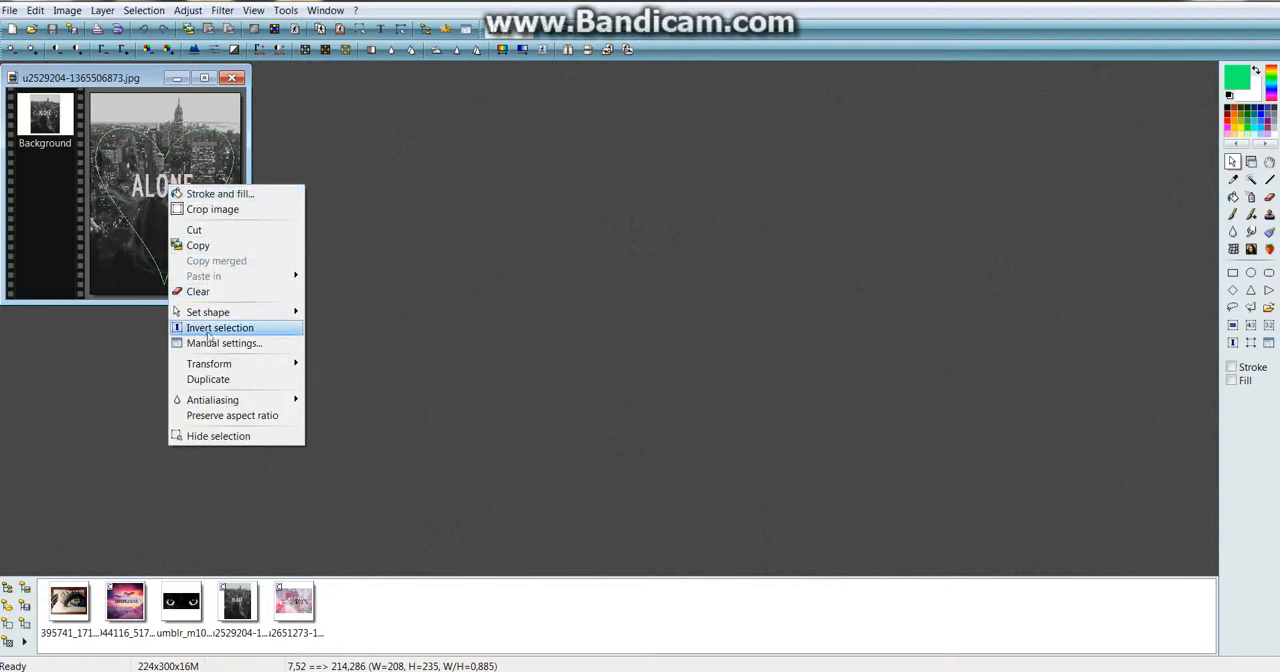
left_click(228, 194)
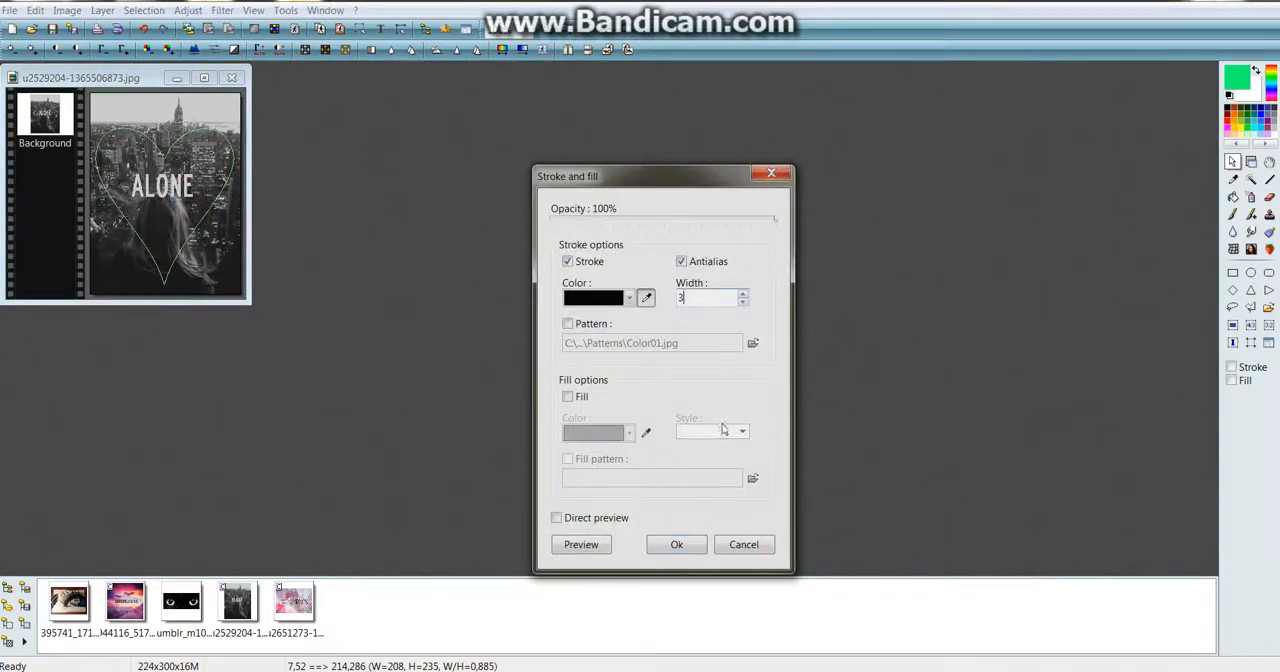
left_click(692, 550)
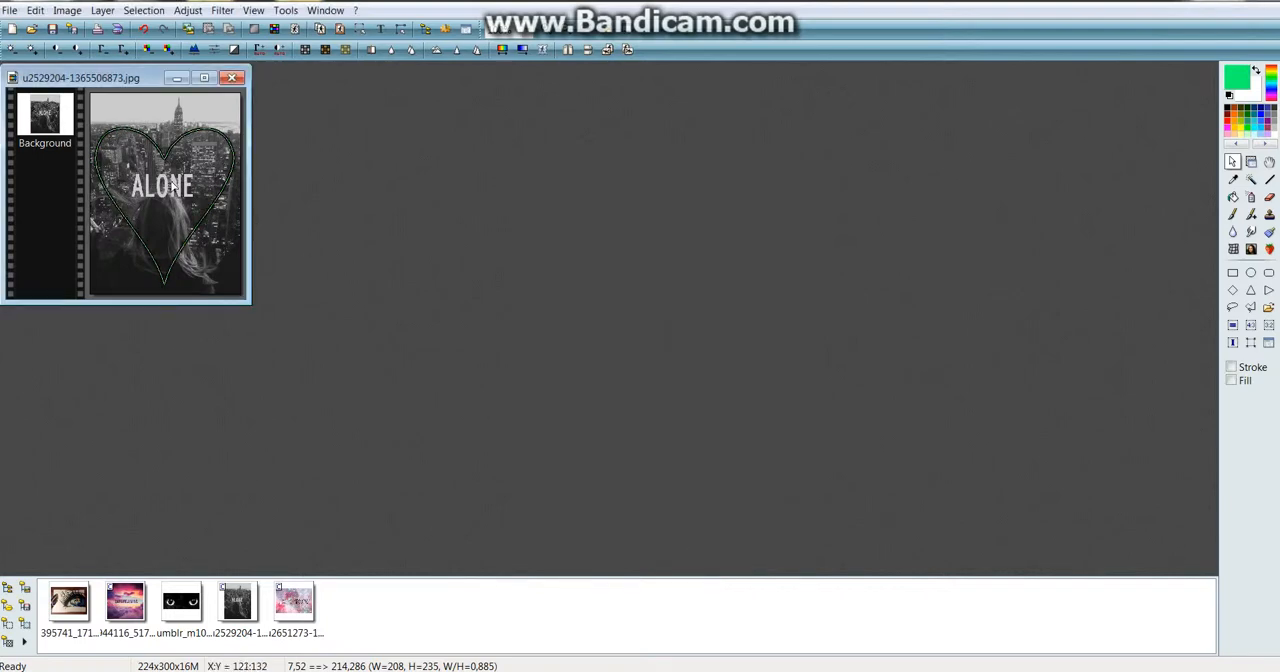
Copy the heart selection and create a new 500 x 400 pixel image with automatic transparency
right_click(170, 187)
left_click(184, 253)
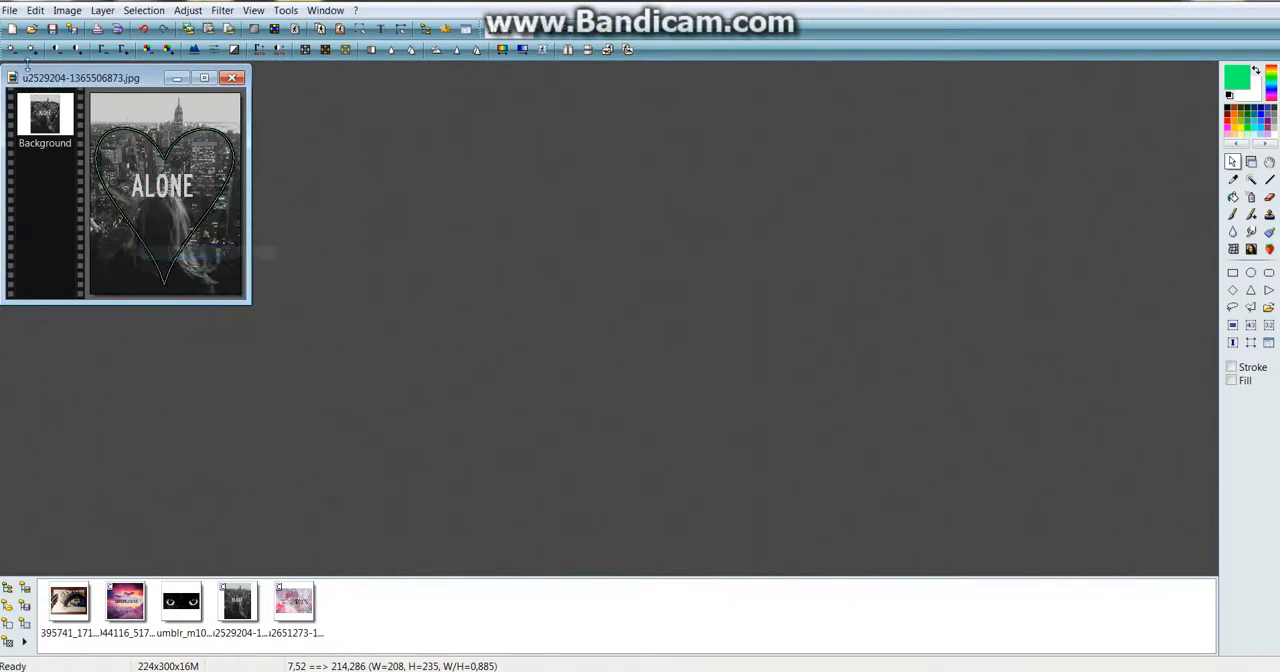
left_click(13, 31)
left_click_drag(583, 314, 543, 319)
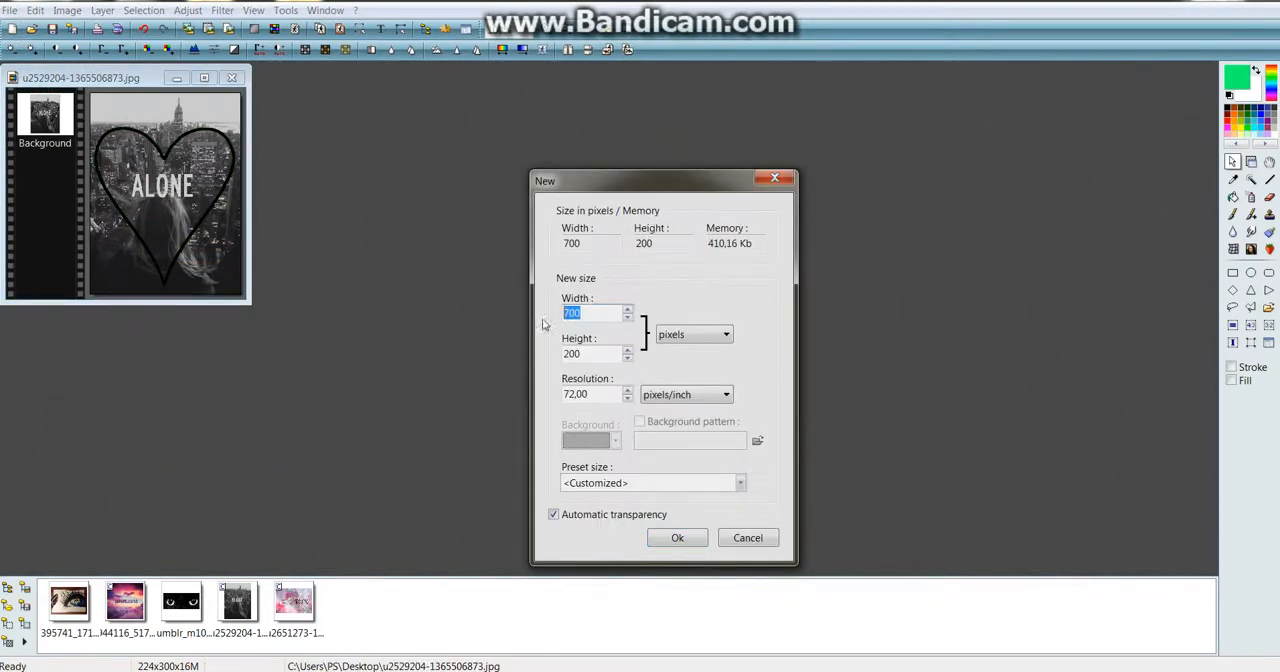
type("3")
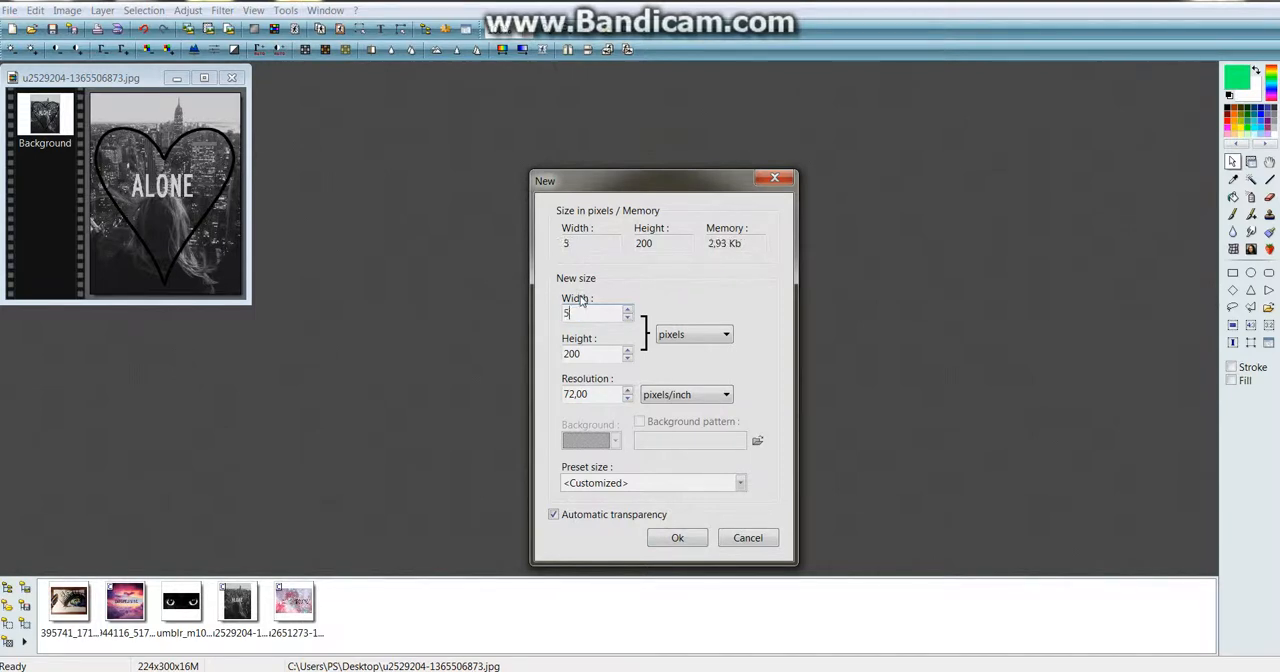
type("00")
left_click_drag(588, 354, 413, 358)
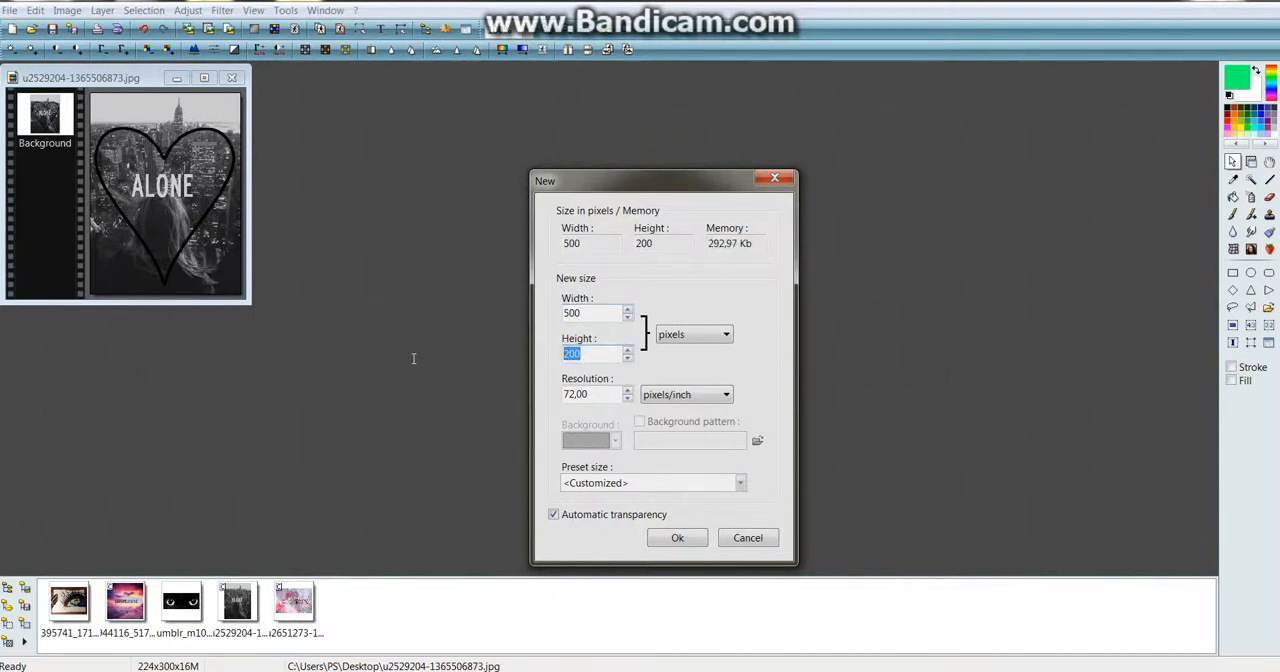
type("400")
left_click(676, 536)
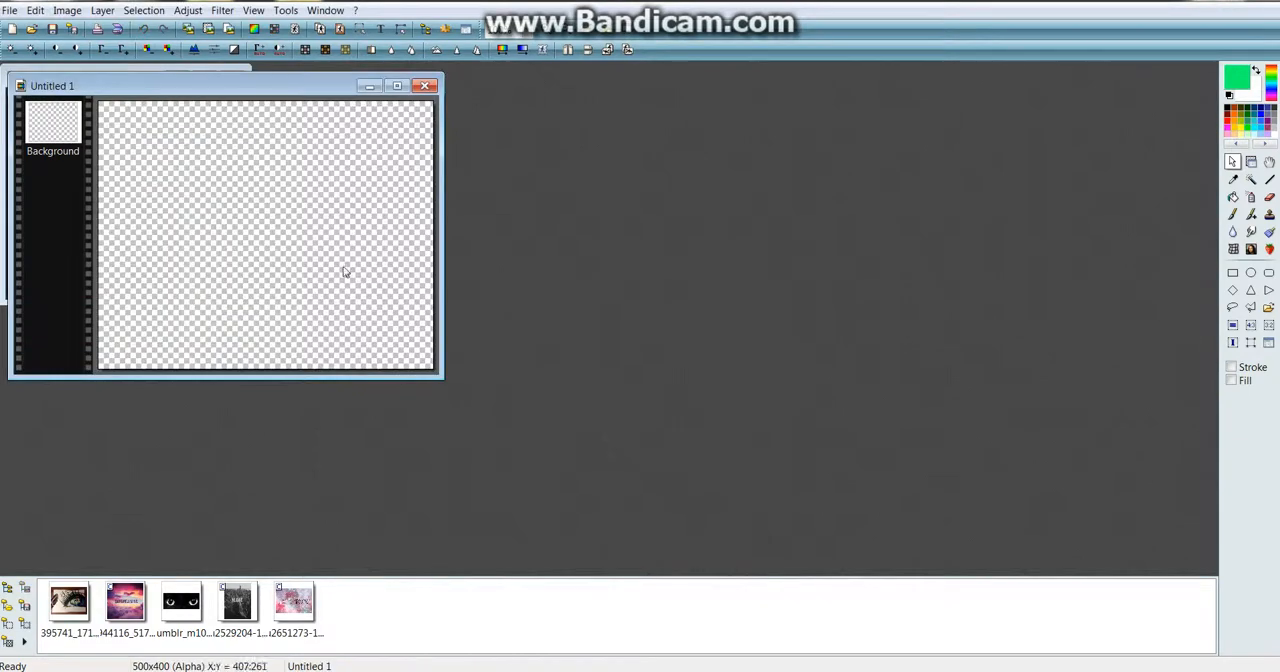
Paste the copied heart into the new image as a layer and position it near the canvas centre
right_click(345, 267)
left_click(273, 316)
mouse_move(302, 239)
left_mouse_down()
mouse_move(284, 251)
mouse_move(295, 251)
left_mouse_up()
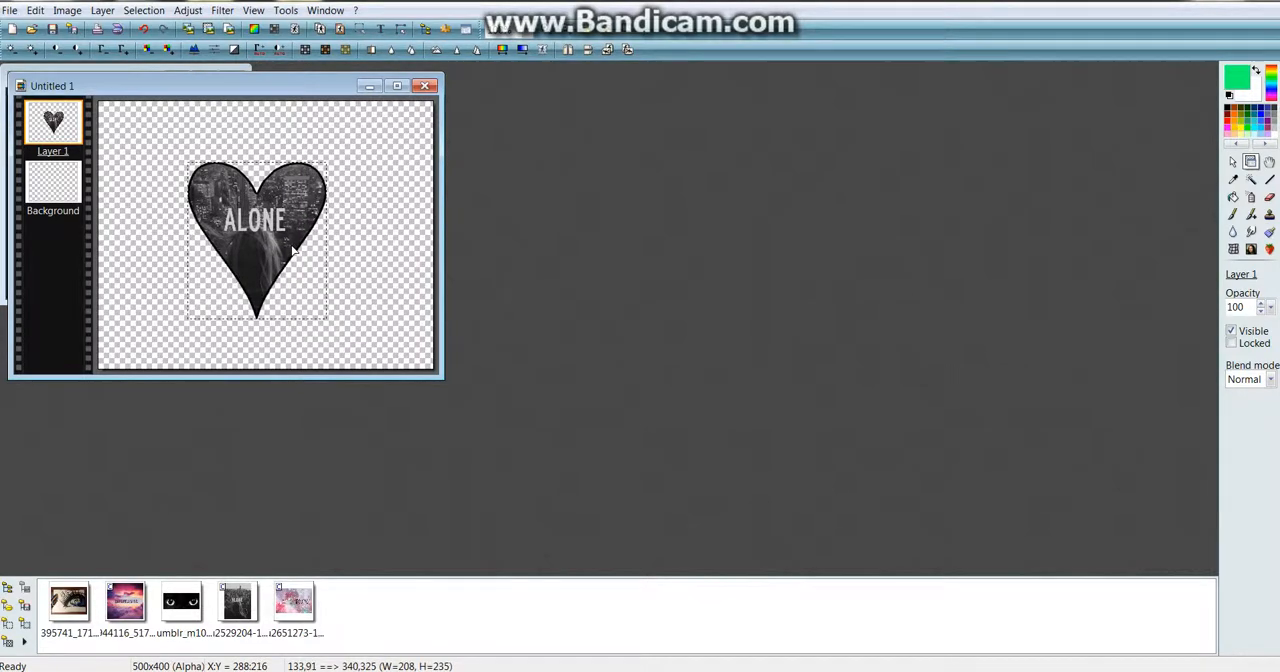
Apply a softened Contour 3D effect to the heart layer with width 7, opacity 80 and Top / Left position, then remove the selection outline
left_click(222, 10)
mouse_move(265, 158)
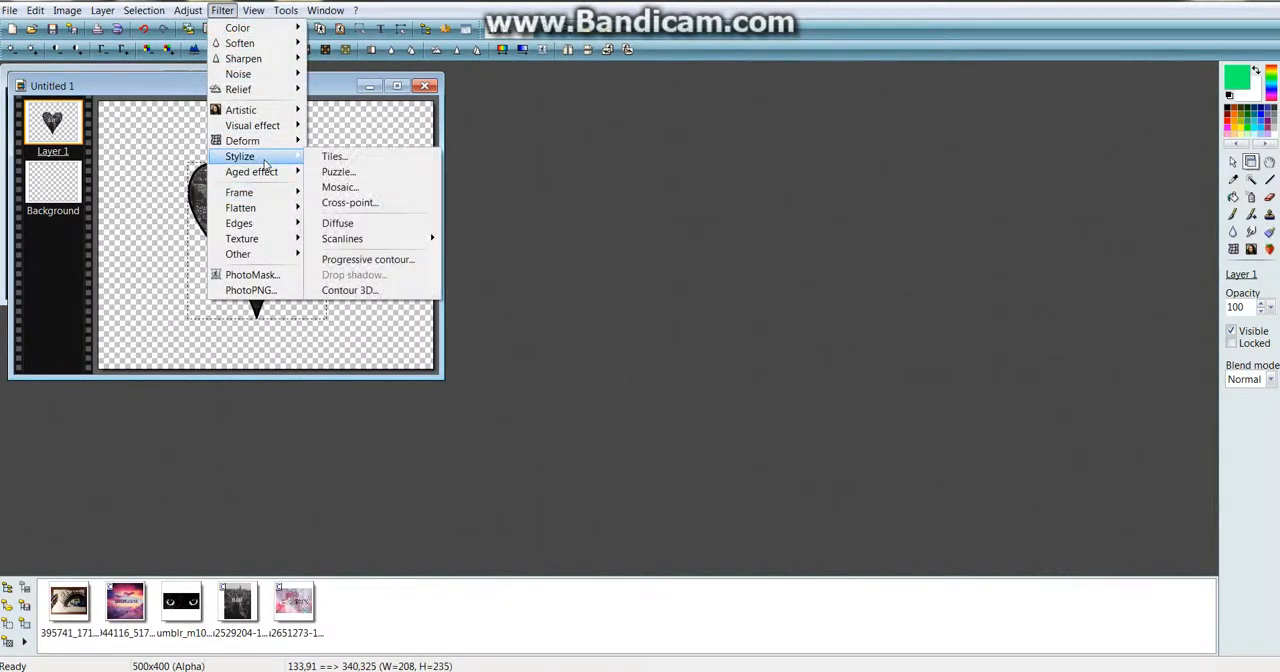
left_click(373, 290)
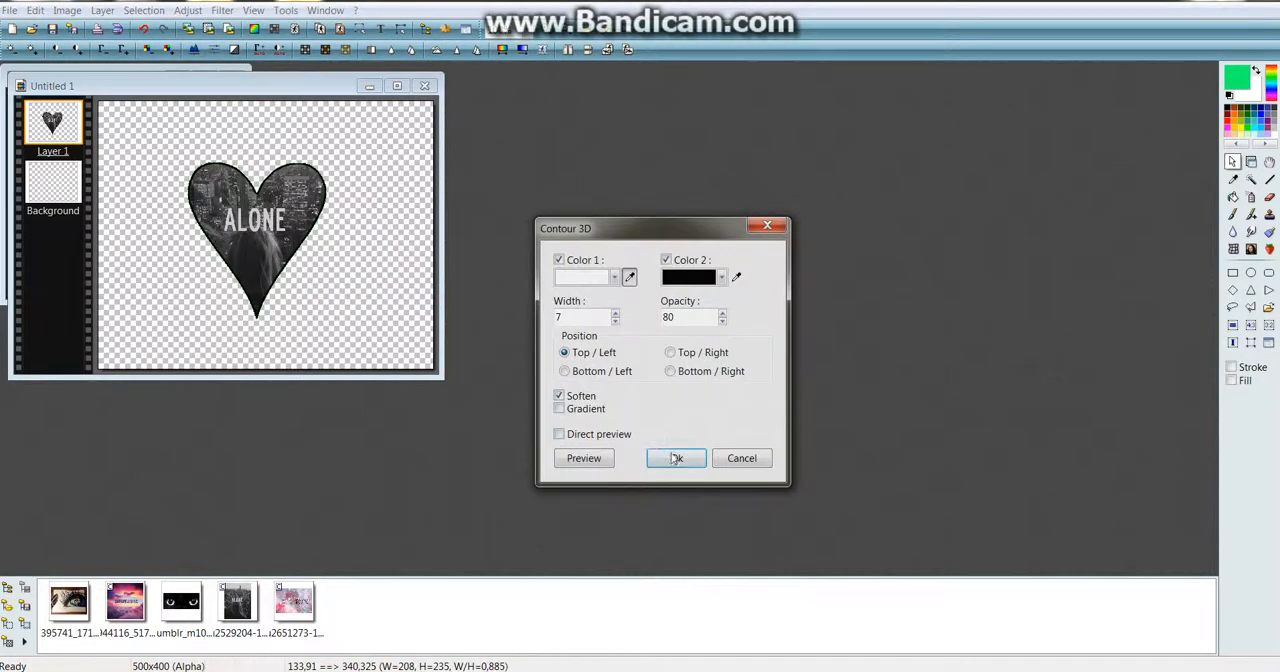
left_click(672, 459)
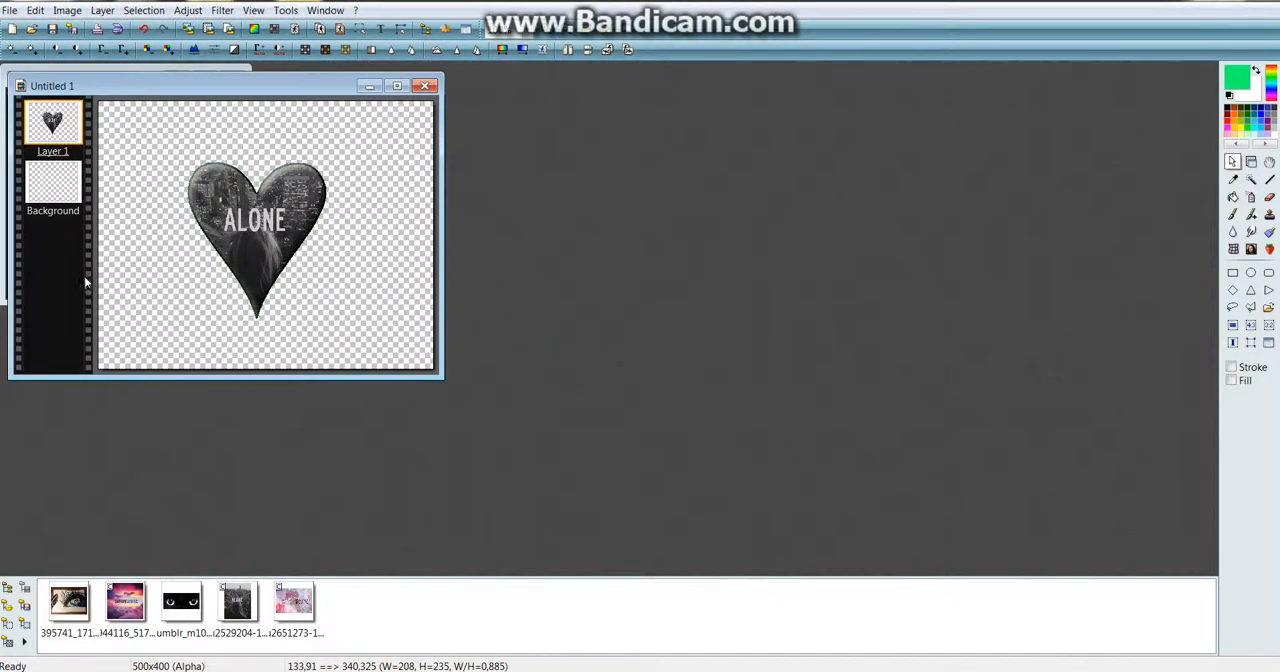
right_click(55, 264)
left_click(24, 245)
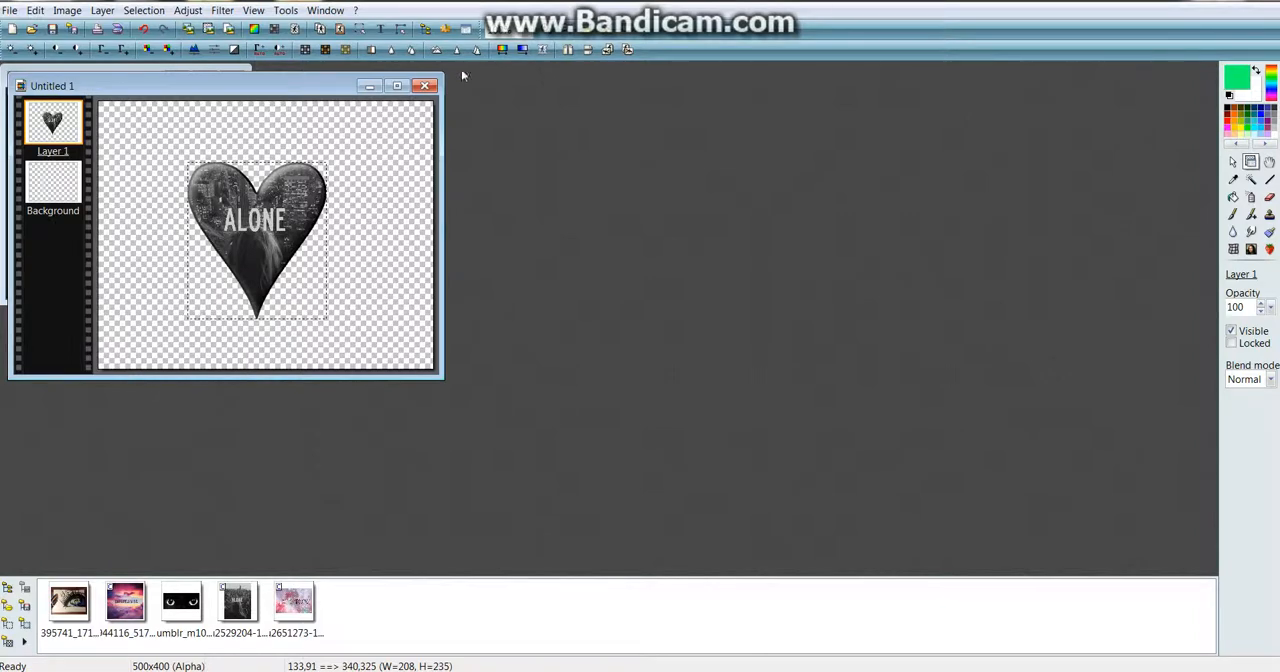
Start a text object reading ALONE in bold DK Meshuggeneh at size 30
left_click(381, 29)
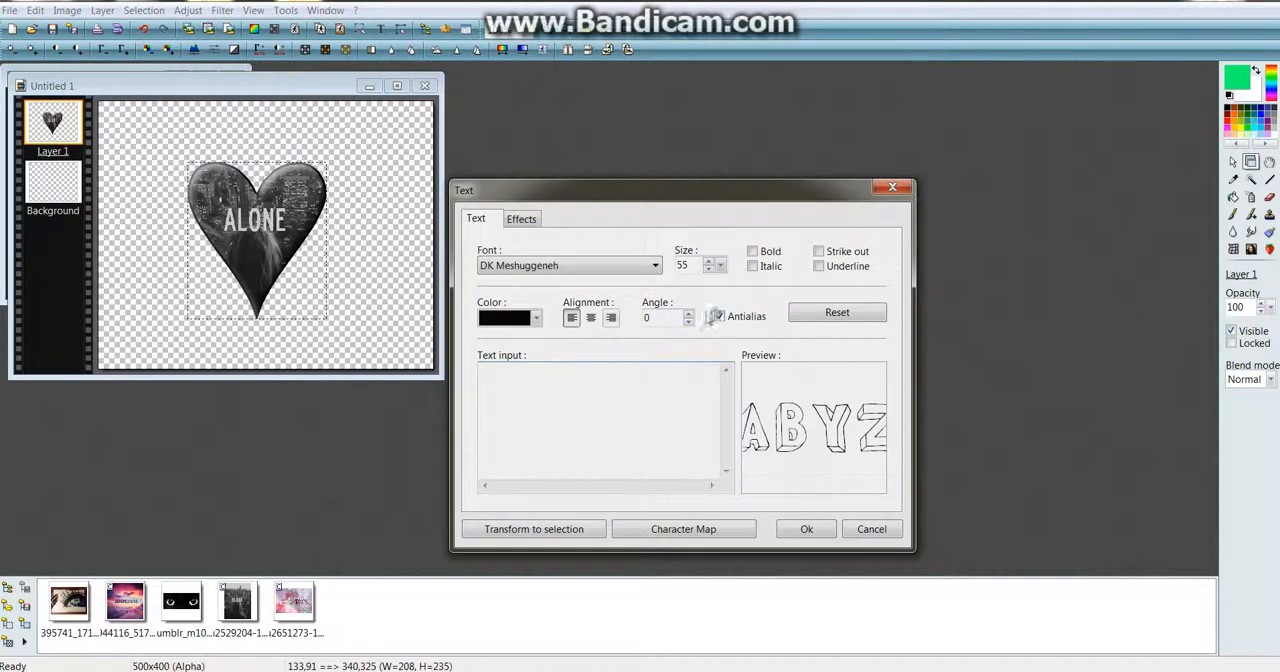
left_click(752, 251)
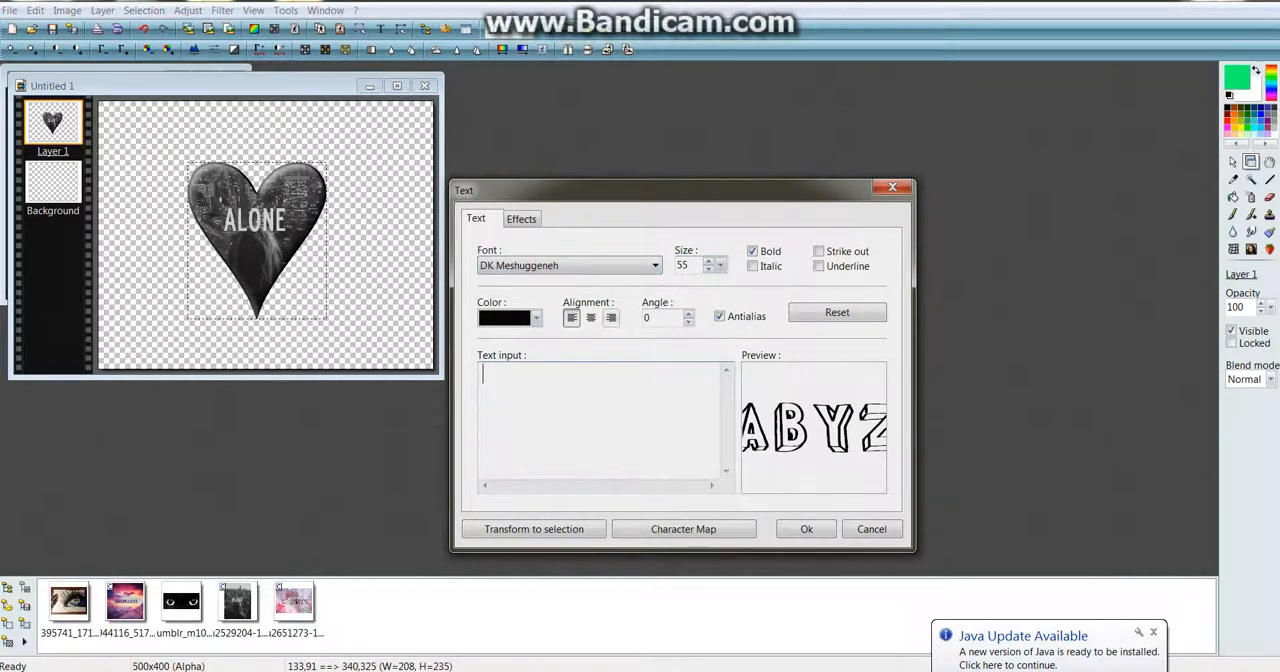
left_click_drag(690, 266, 613, 266)
type("33")
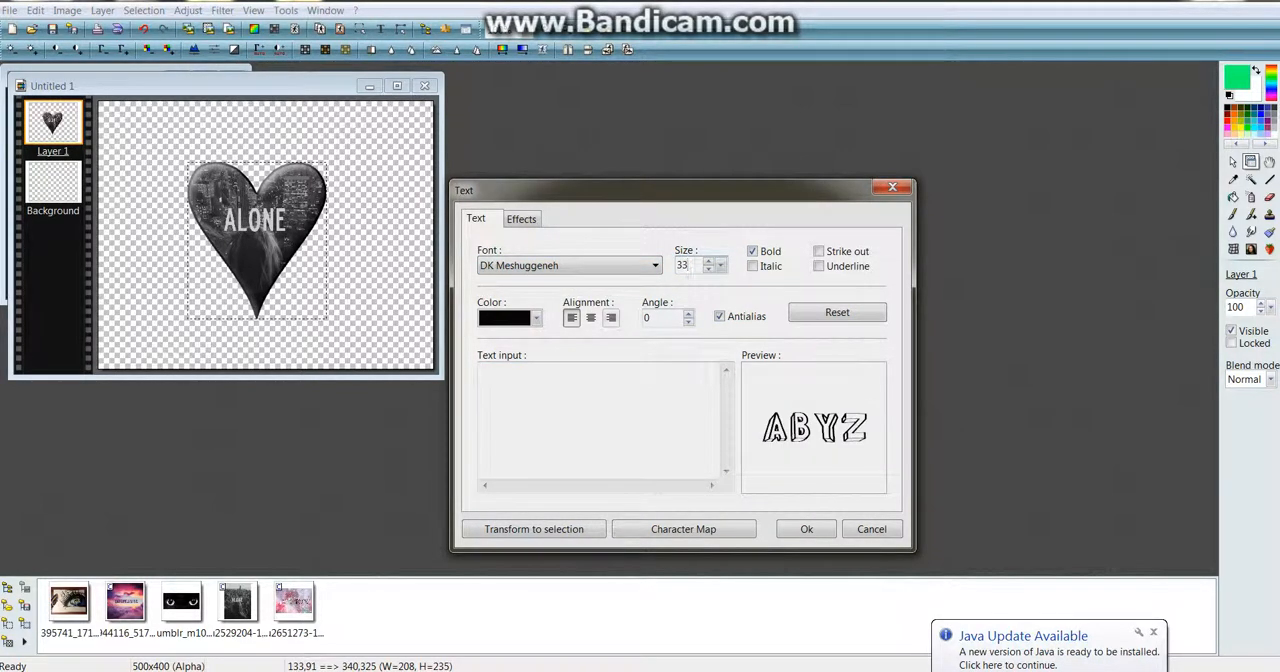
key("BackSpace")
type("0")
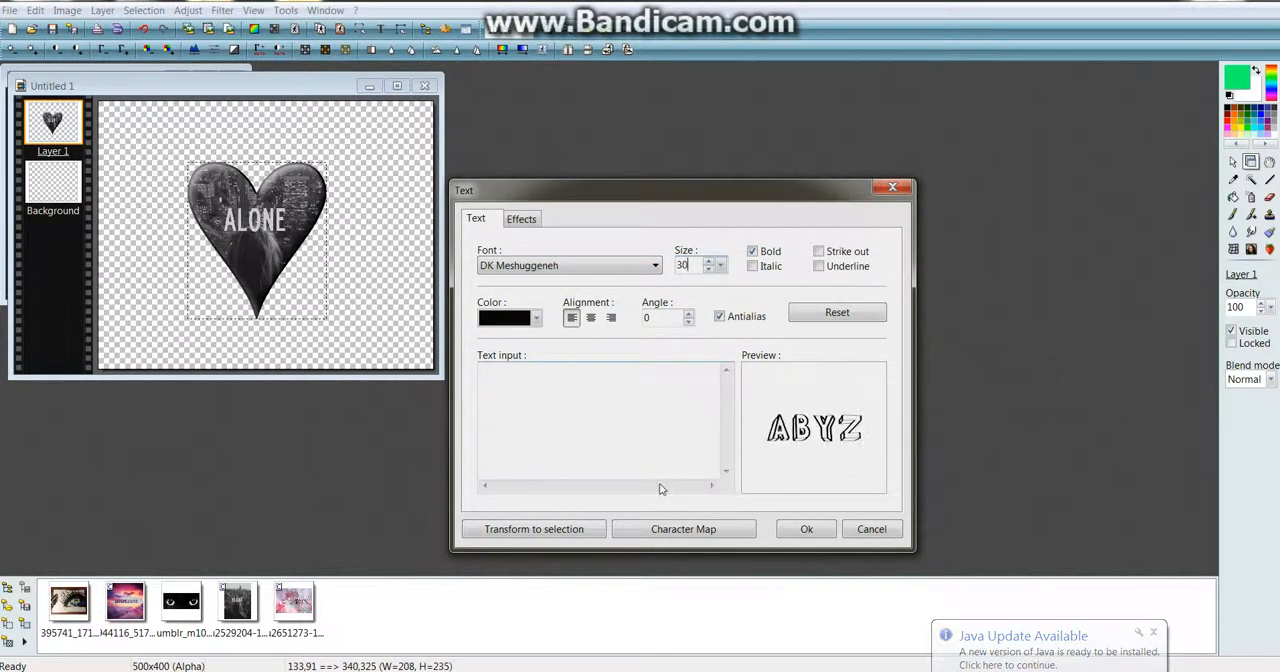
left_click(1154, 633)
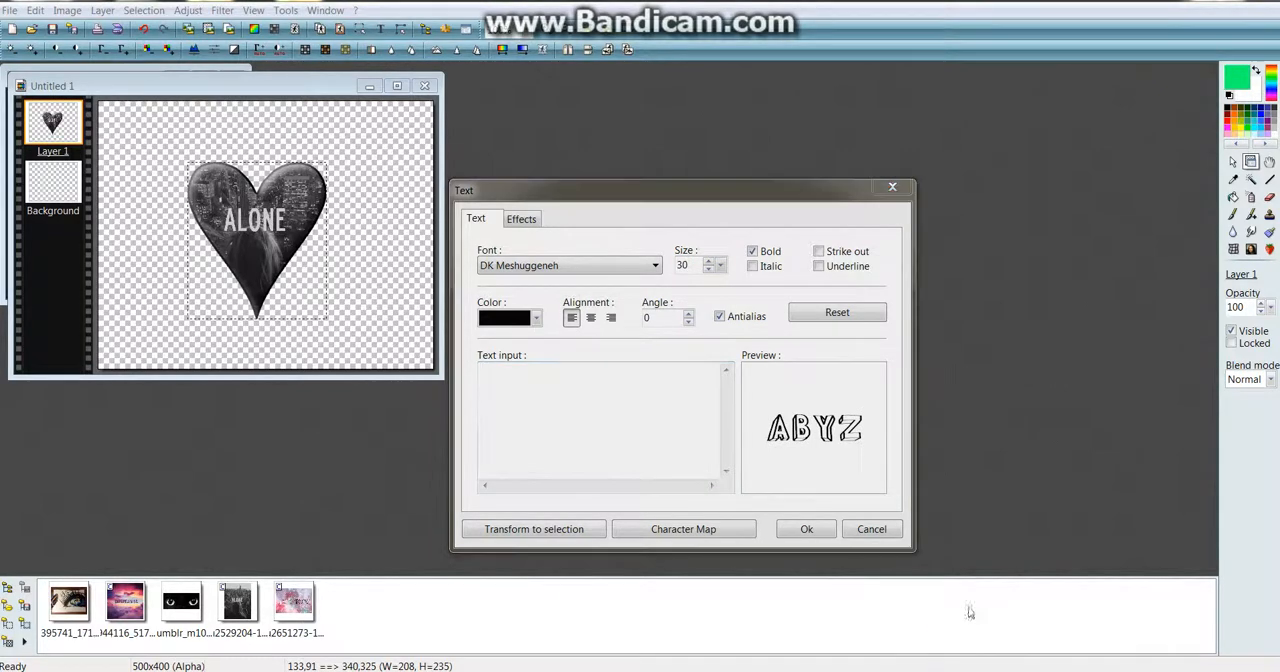
left_click(598, 420)
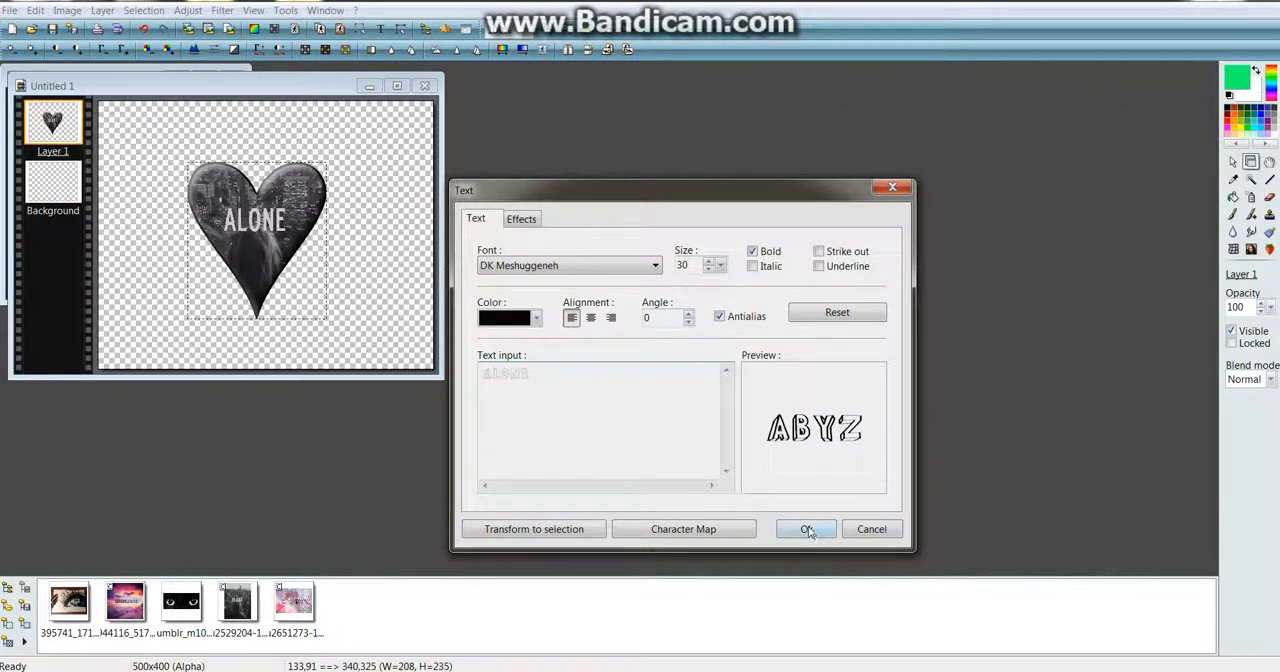
Change the ALONE text colour to grey and insert the text as a layer above the heart
left_click(521, 219)
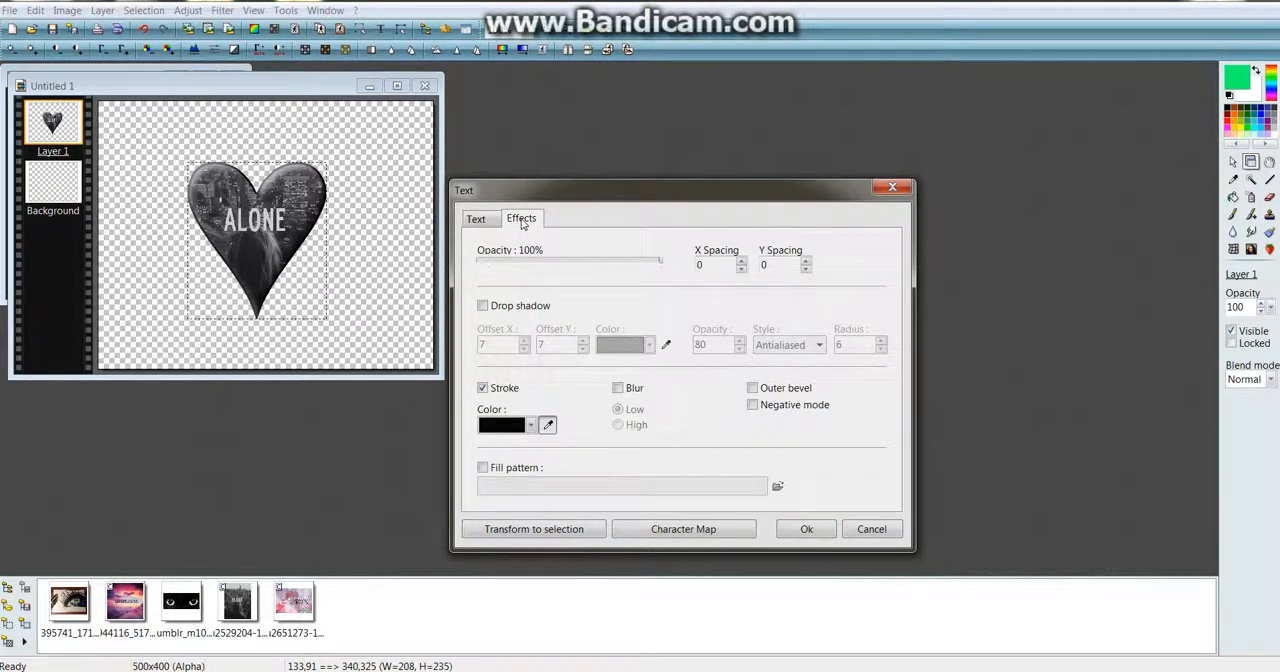
left_click(476, 219)
left_click(535, 318)
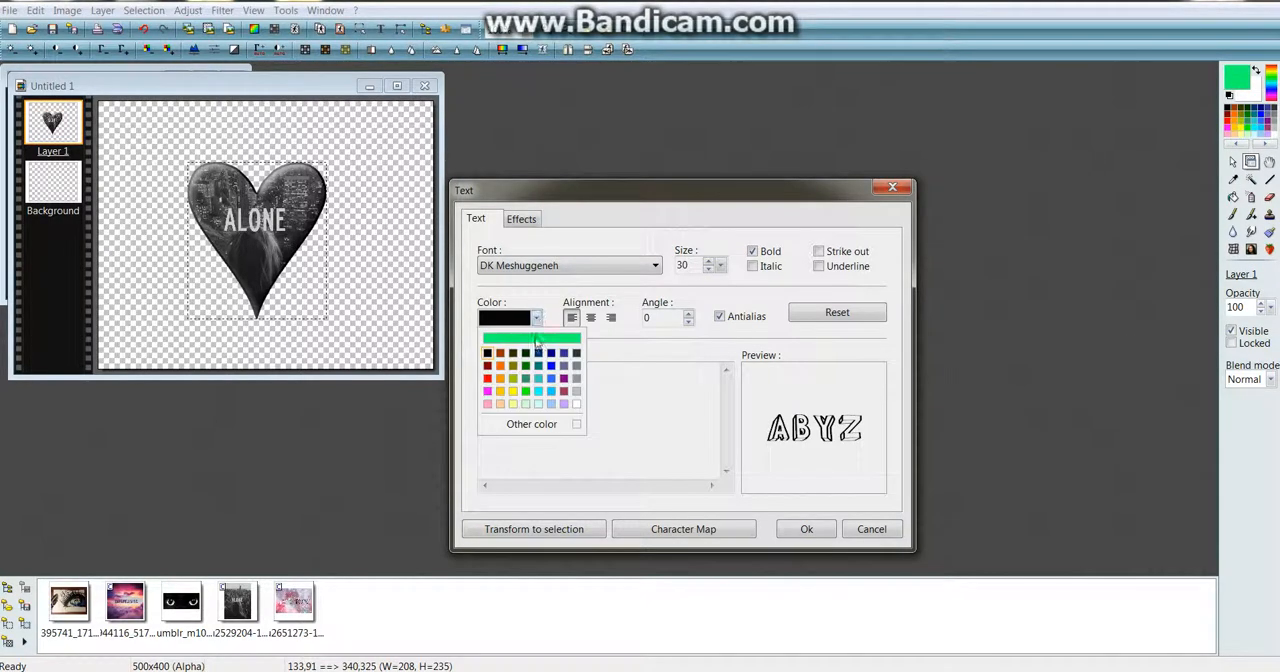
left_click(576, 378)
left_click(810, 530)
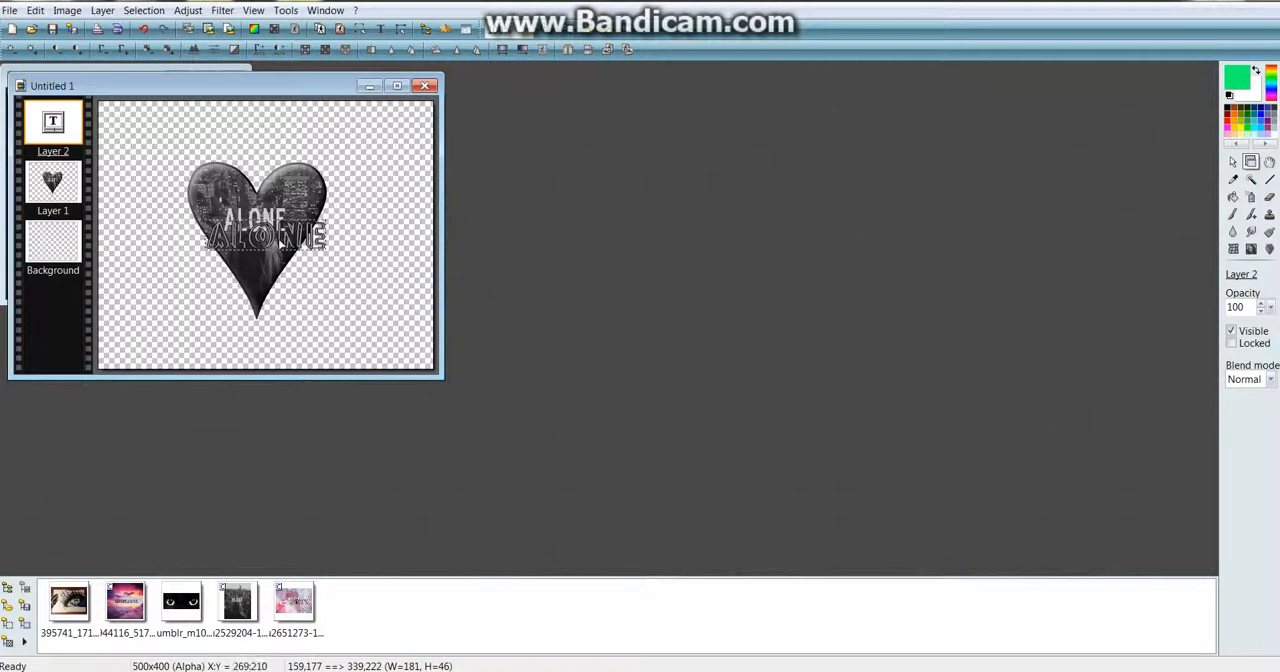
Move the ALONE text down over the heart's lower tip, and delete that text layer
left_click_drag(310, 250, 303, 305)
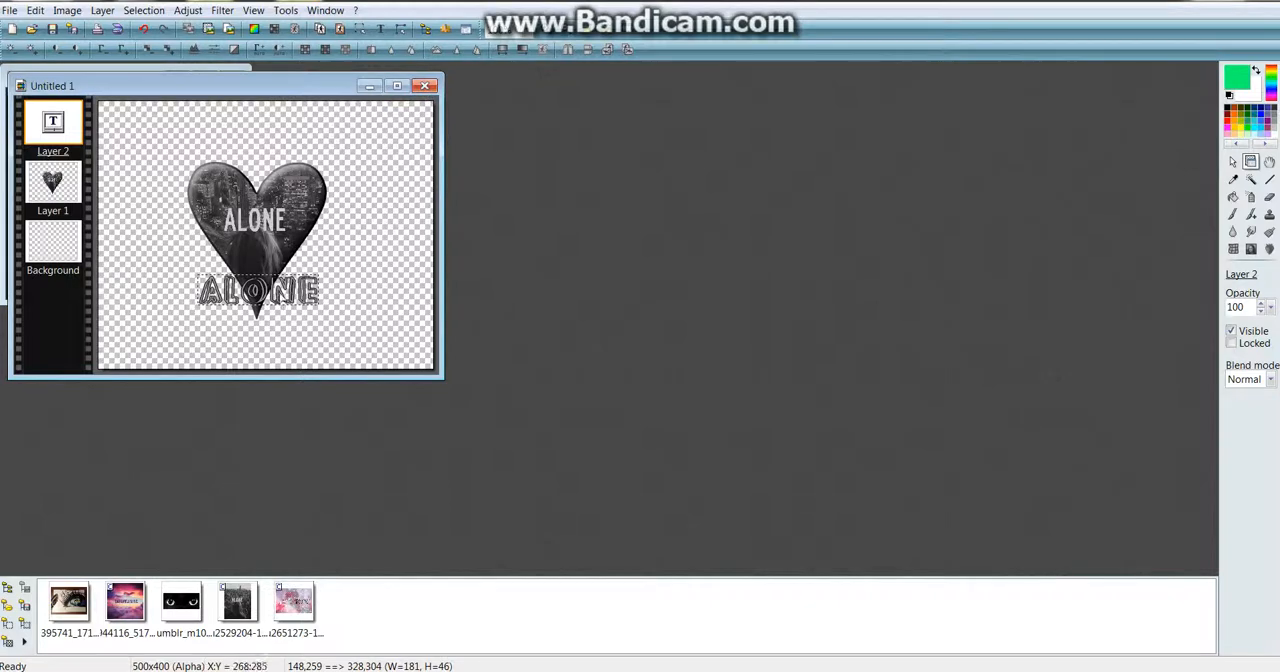
right_click(285, 285)
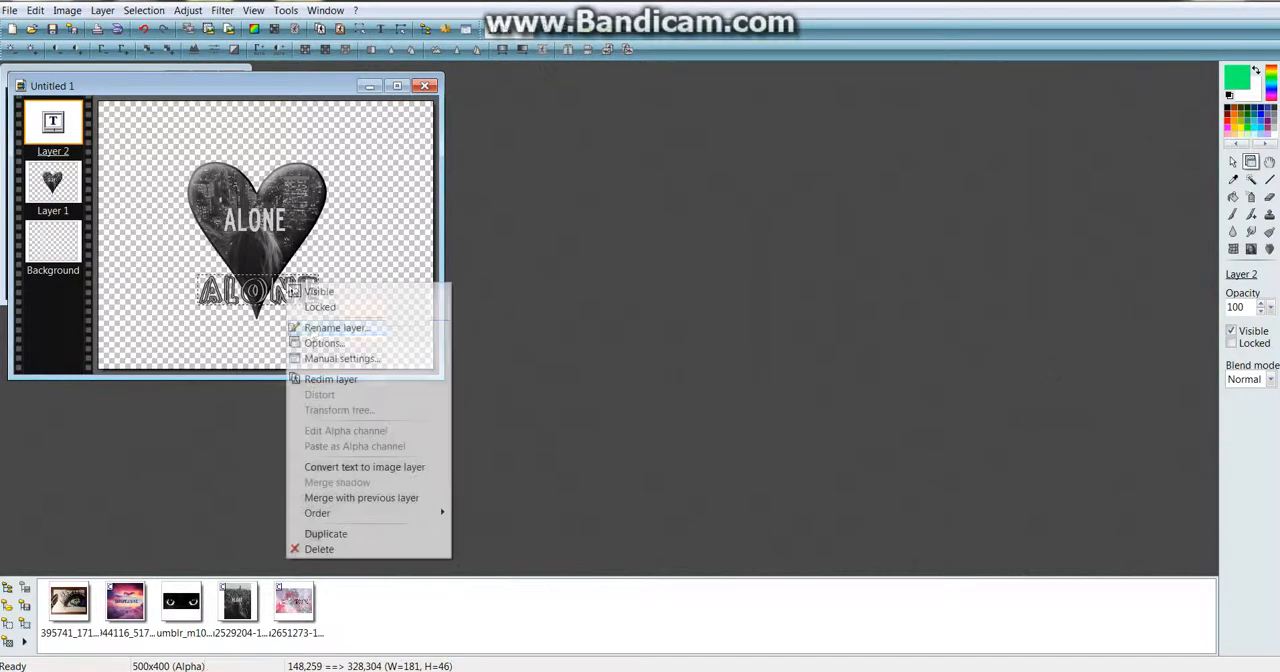
left_click(330, 550)
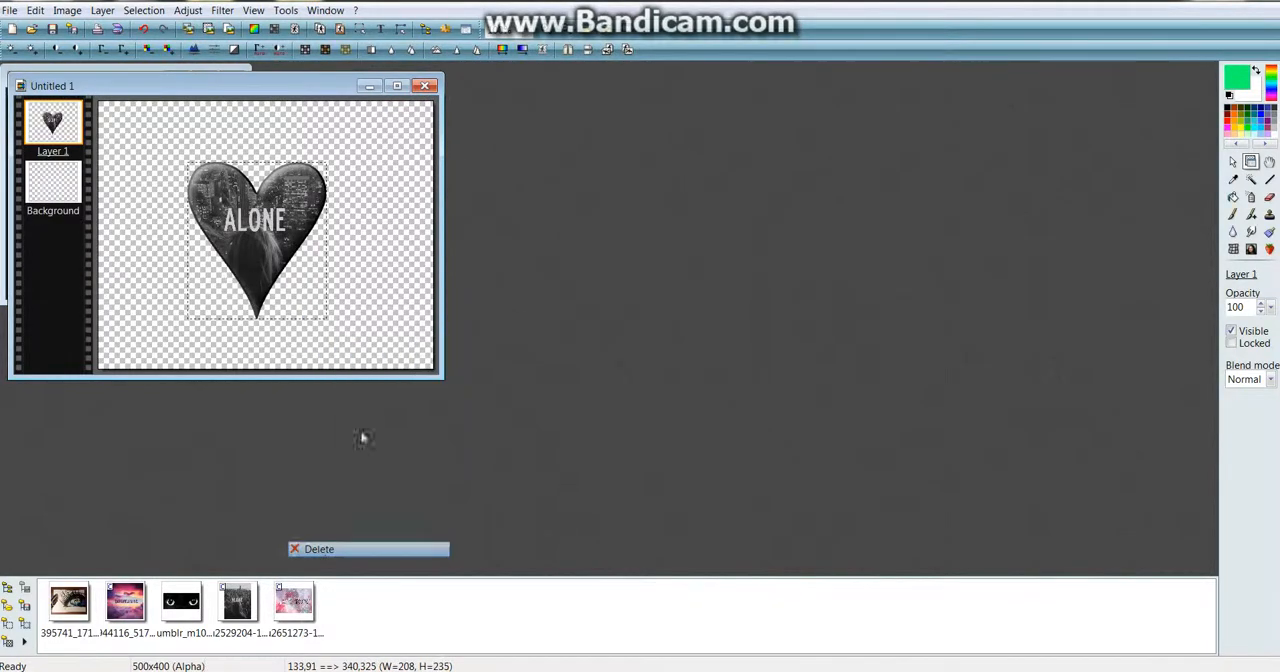
Apply the Puzzle filter to the heart layer with 83-pixel pieces, opacity 70, width 2 and relief
left_click(228, 14)
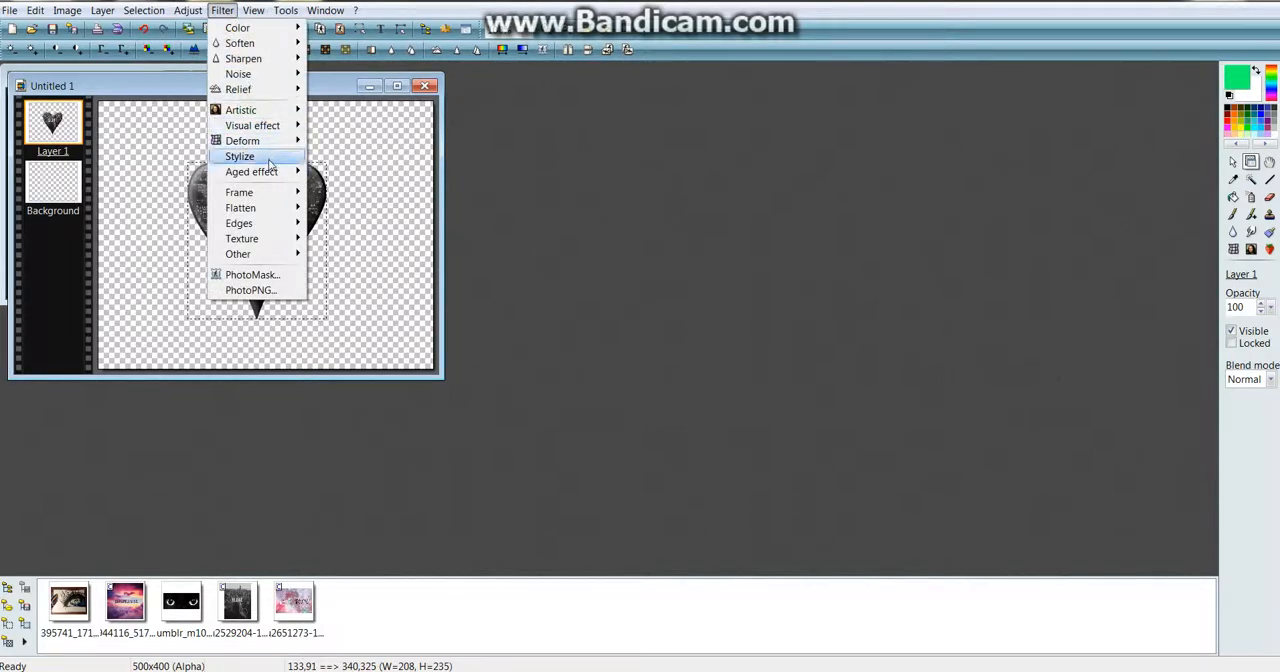
mouse_move(268, 162)
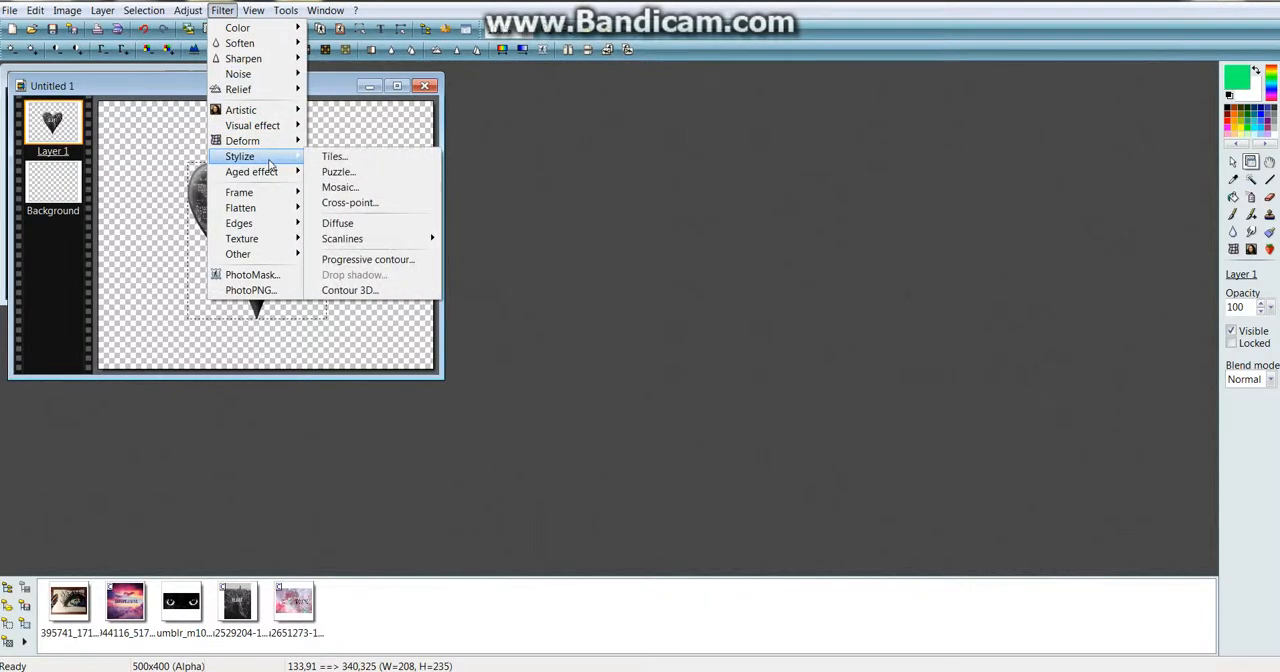
left_click(340, 172)
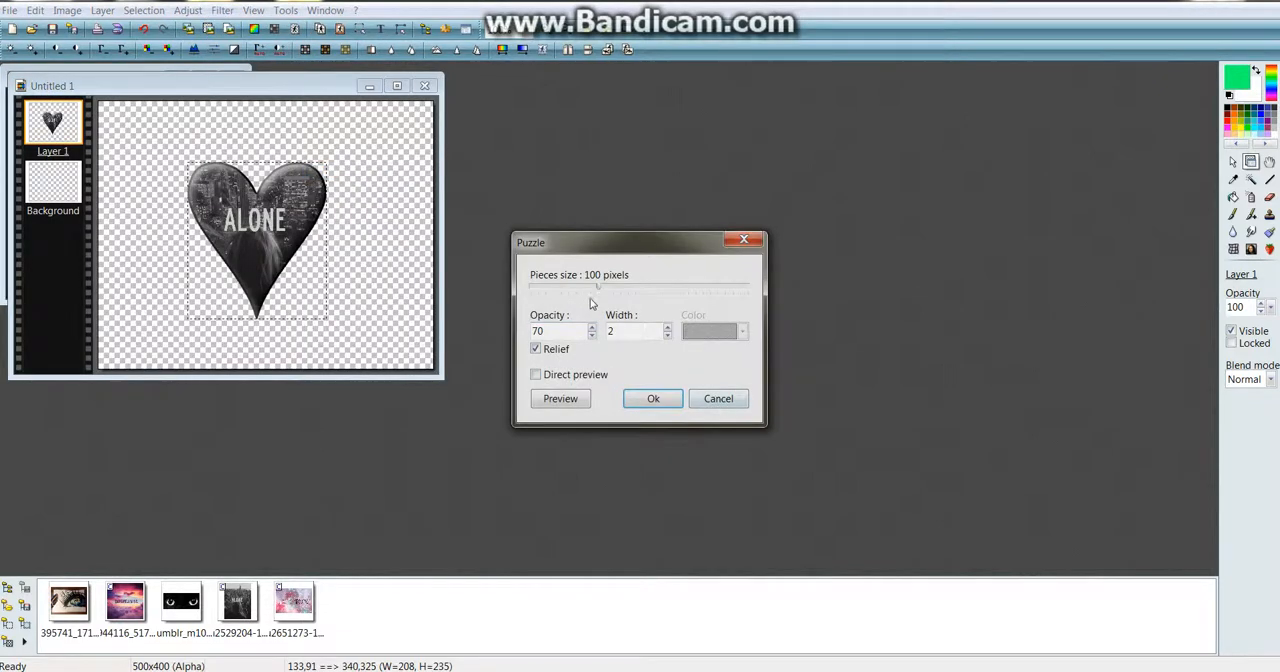
left_click(536, 375)
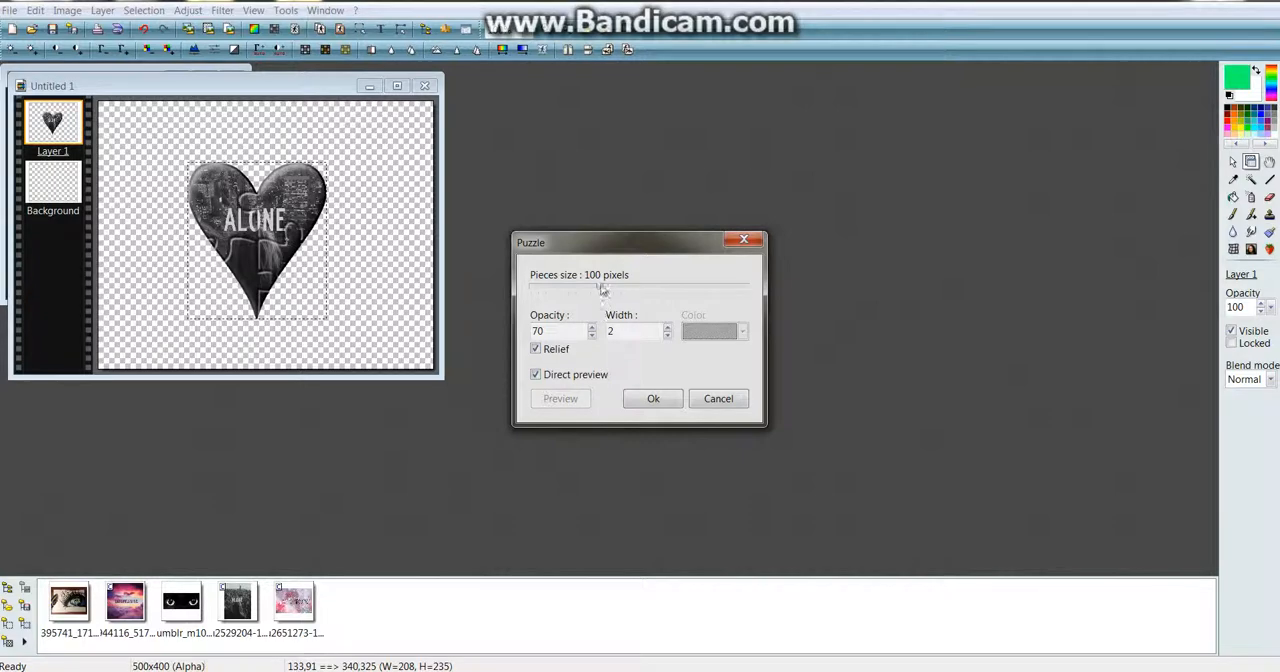
mouse_move(601, 290)
left_mouse_down()
mouse_move(552, 291)
mouse_move(587, 289)
left_mouse_up()
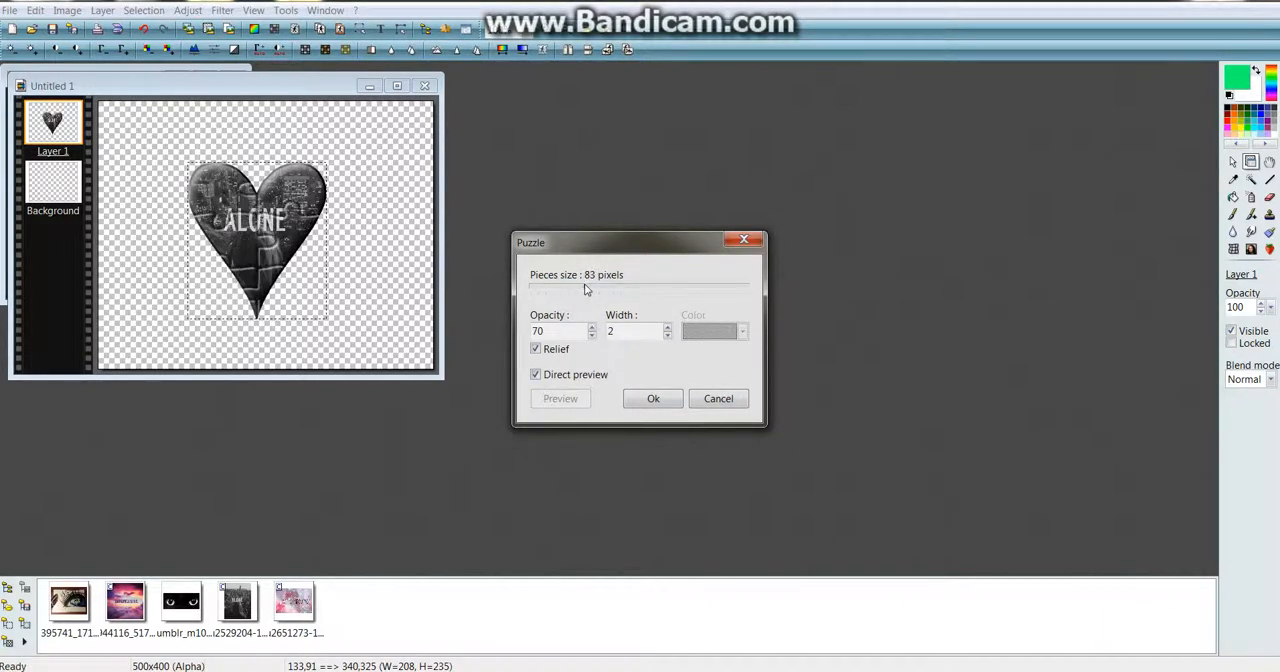
left_click(653, 404)
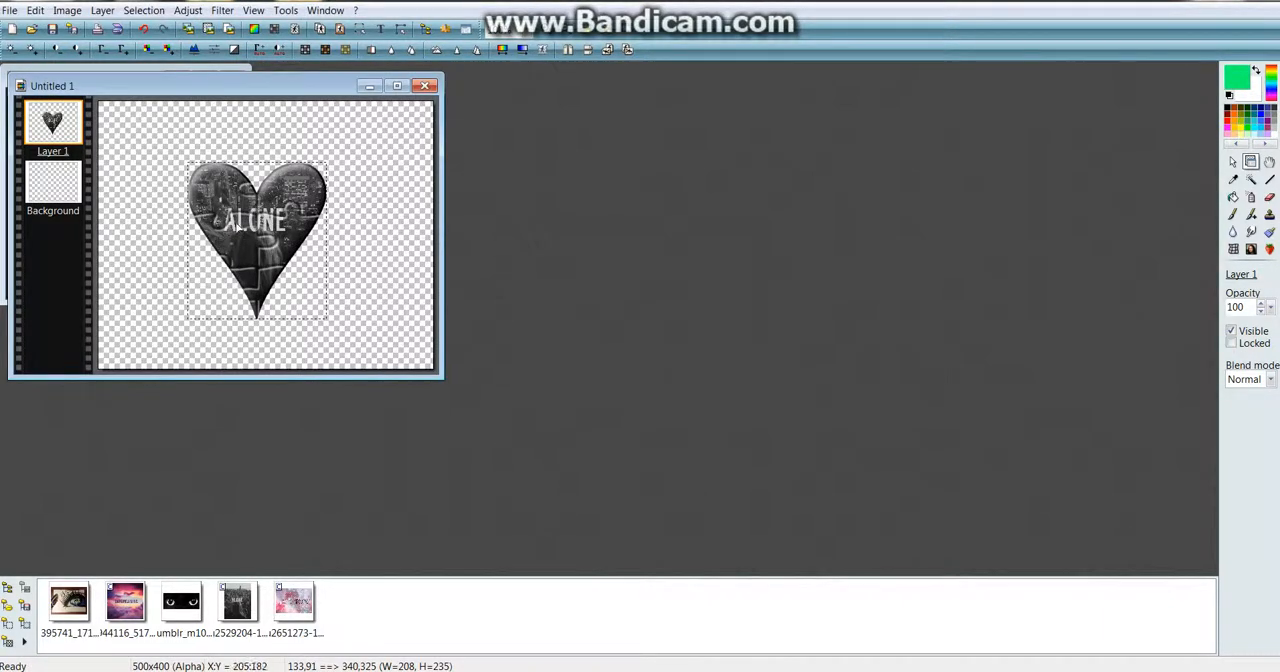
Apply a softened Contour 3D effect to the puzzle-textured heart with width 7, opacity 80 and Top / Left position
left_click(220, 10)
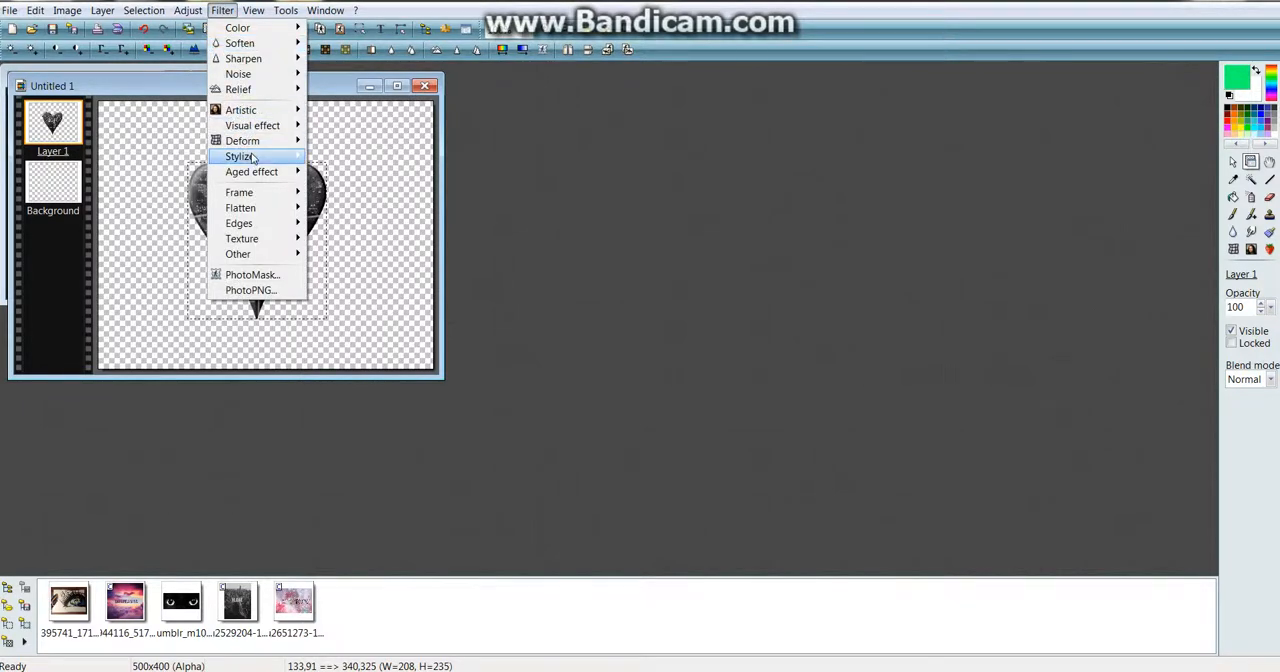
mouse_move(245, 156)
left_click(345, 291)
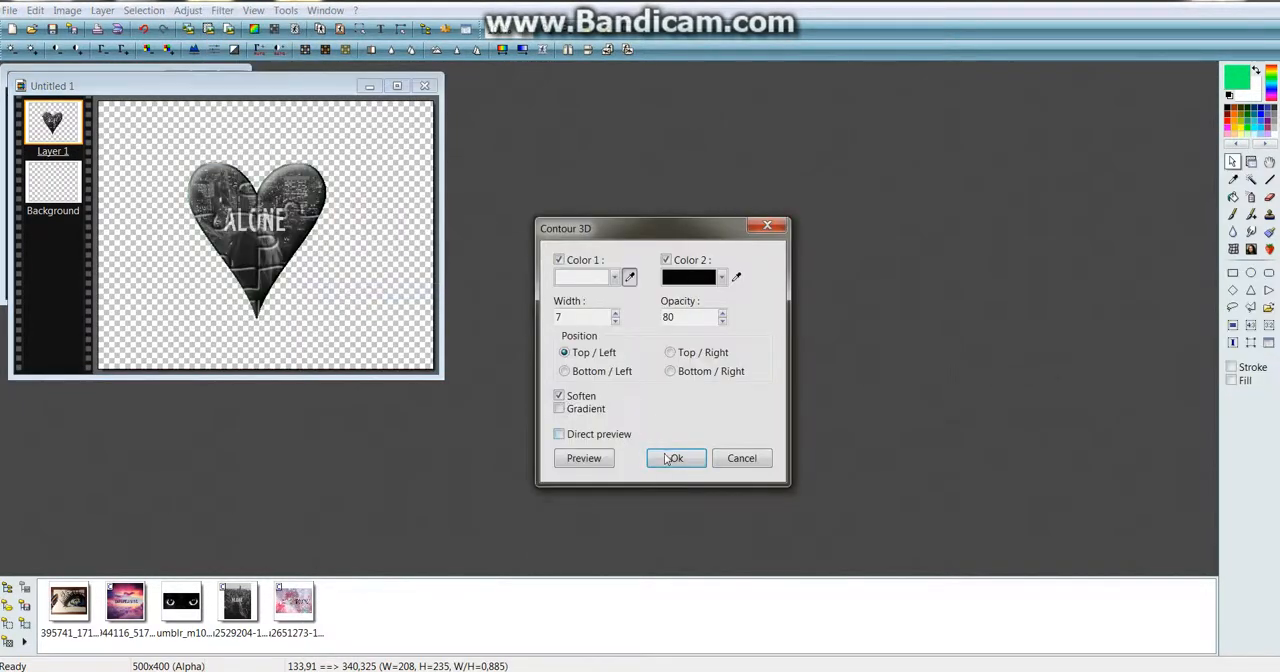
left_click(667, 460)
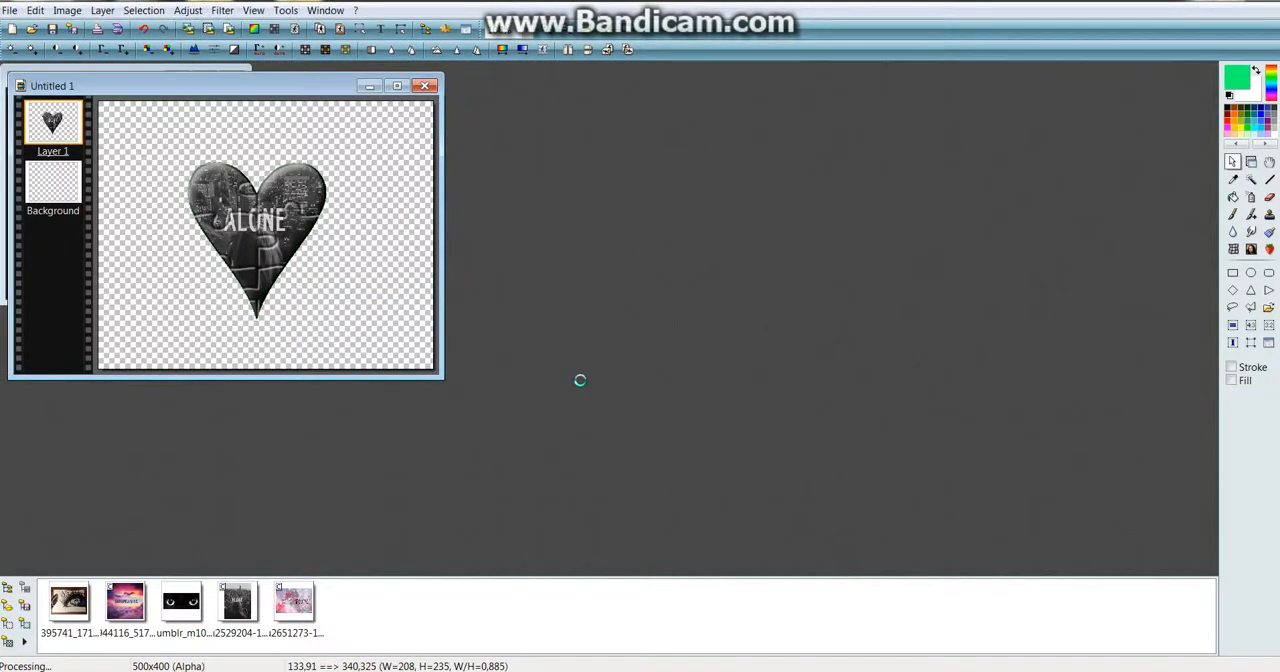
right_click(70, 263)
left_click(38, 322)
Add the grey bold ALONE text with the same settings and place it across the heart's lower tip
left_click(380, 29)
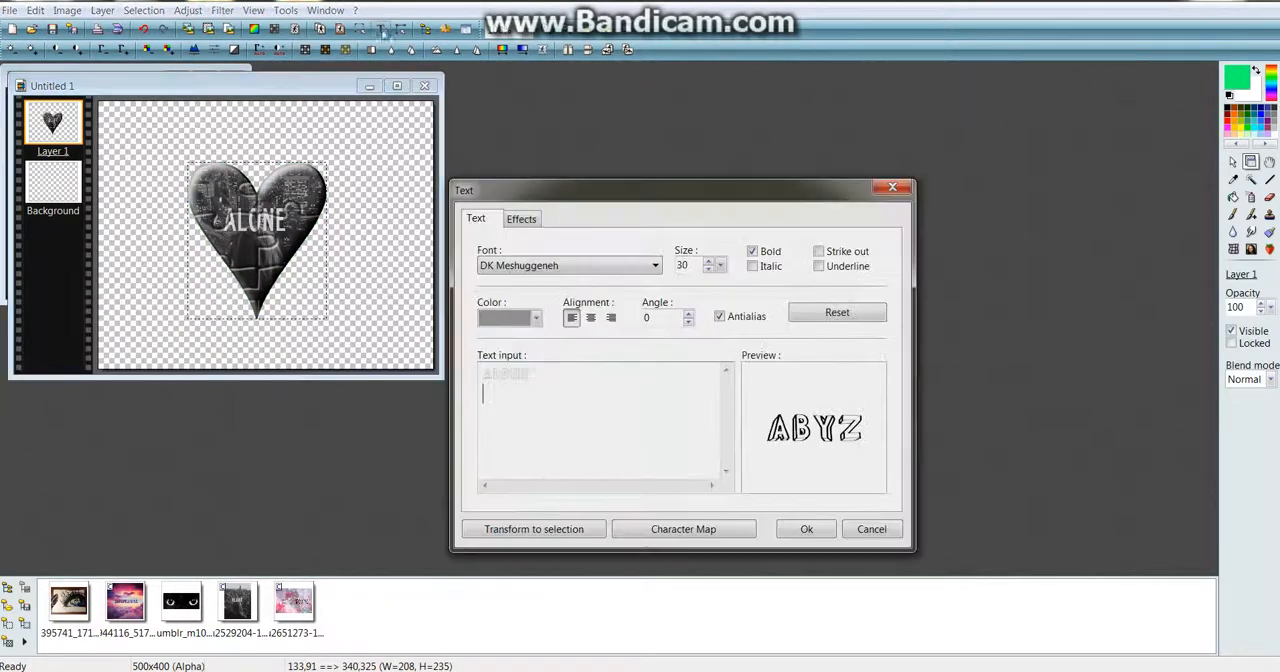
left_click(800, 529)
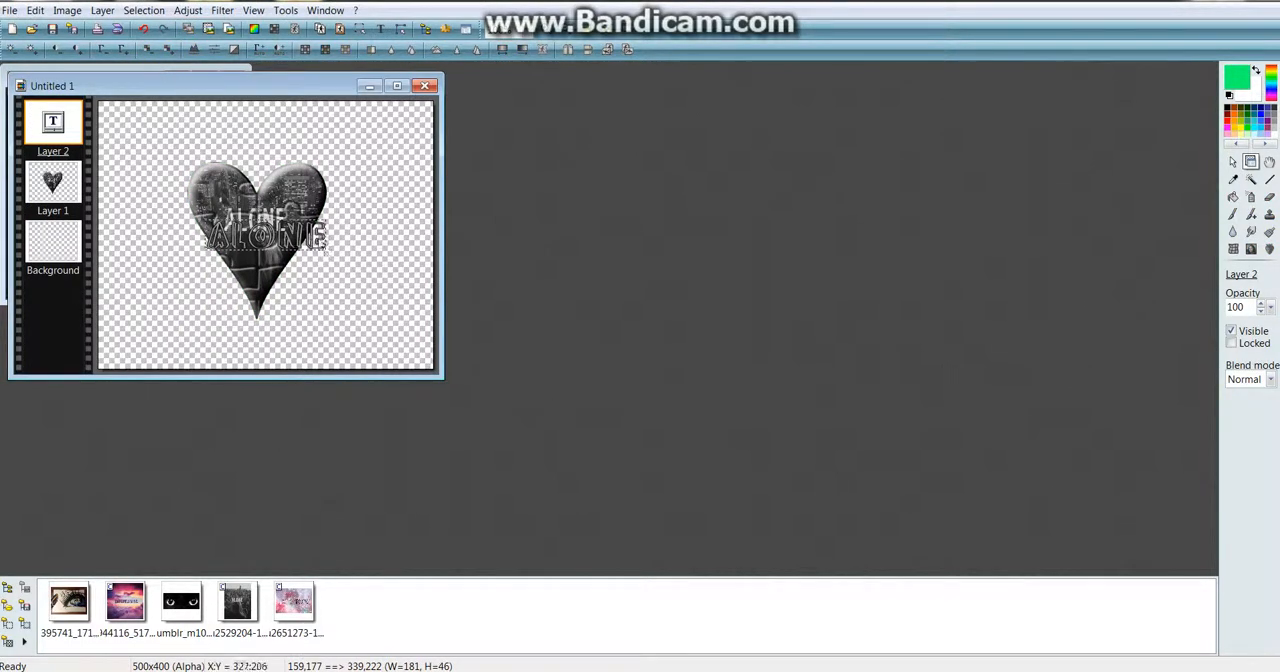
left_click_drag(307, 236, 296, 291)
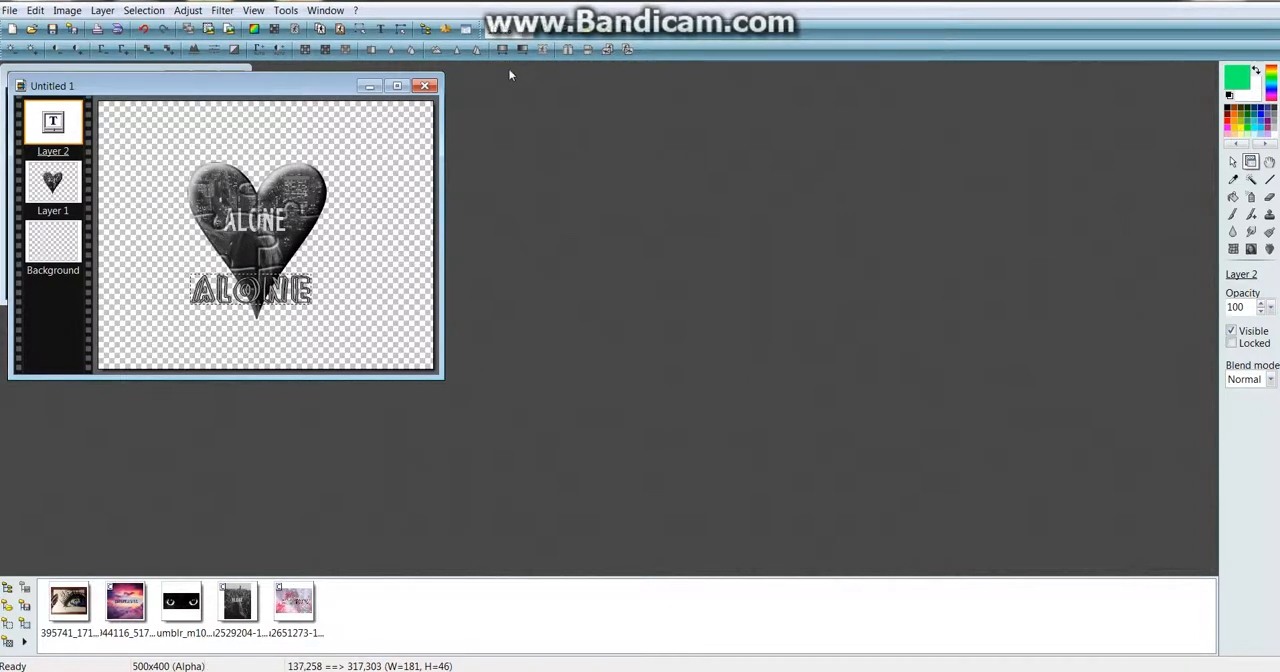
Close the heart image, choosing to save it, and select PNG as the file format
left_click(425, 88)
left_click(593, 380)
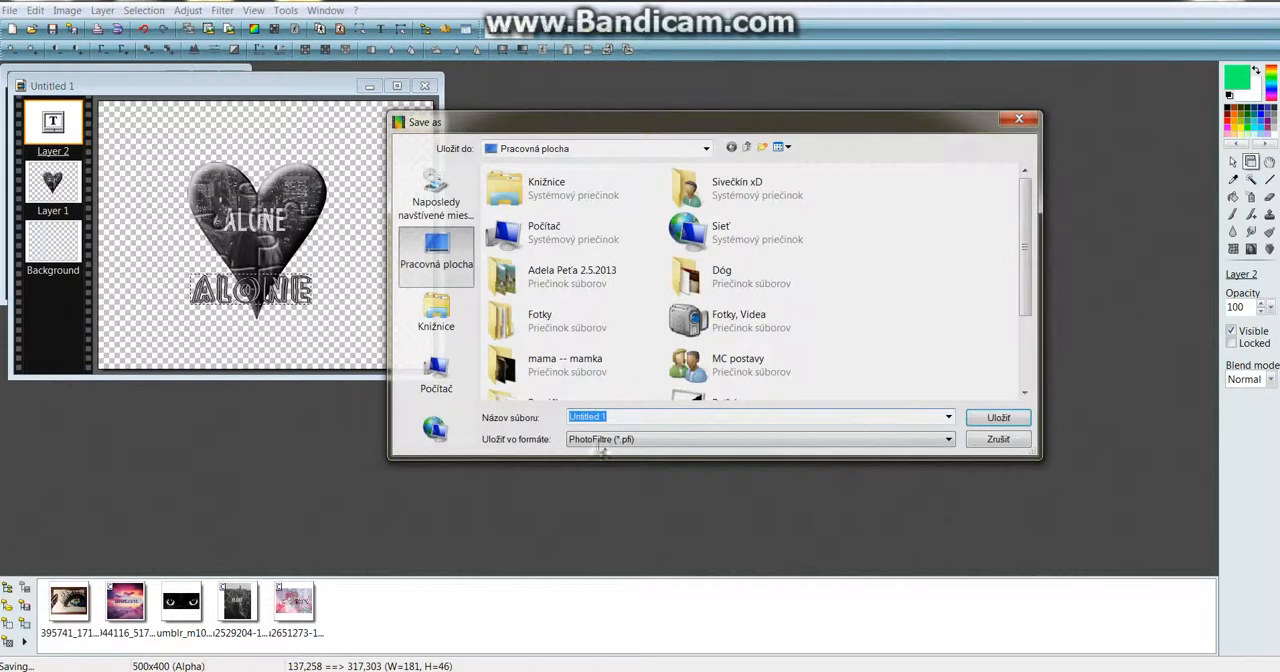
left_click(601, 444)
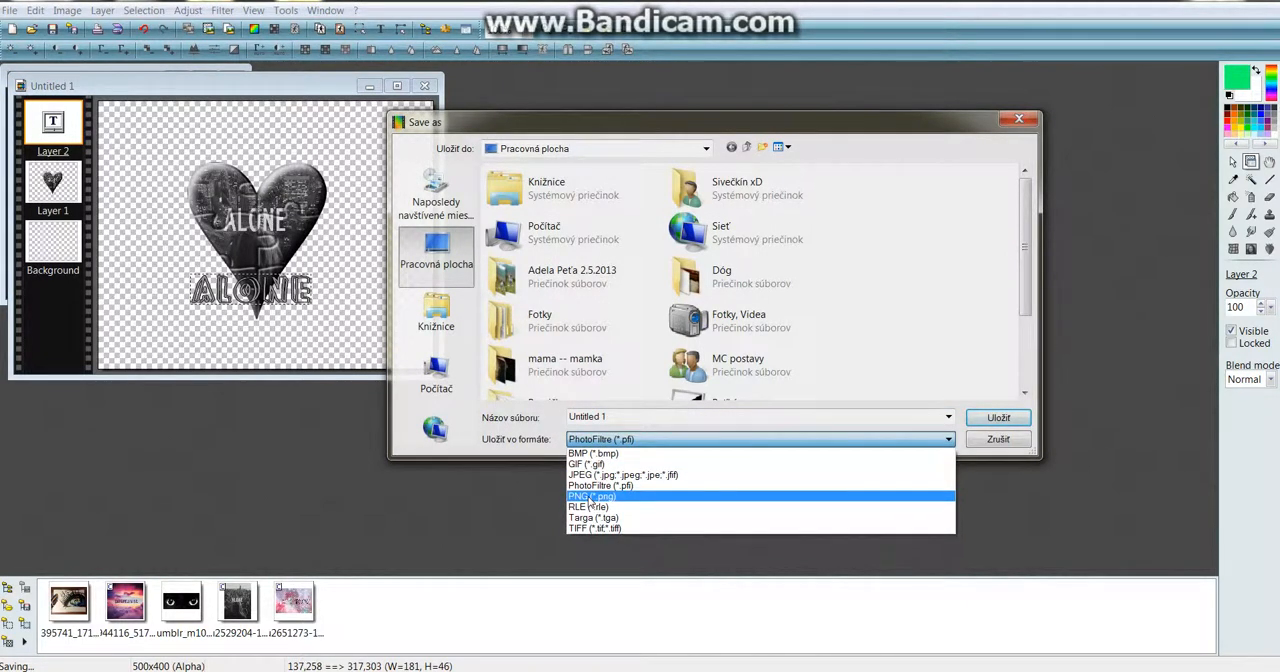
left_click(591, 497)
Save the image to the desktop as PF heart png skúška, non-interlaced with filter type None
key("shift+Tab")
type("P")
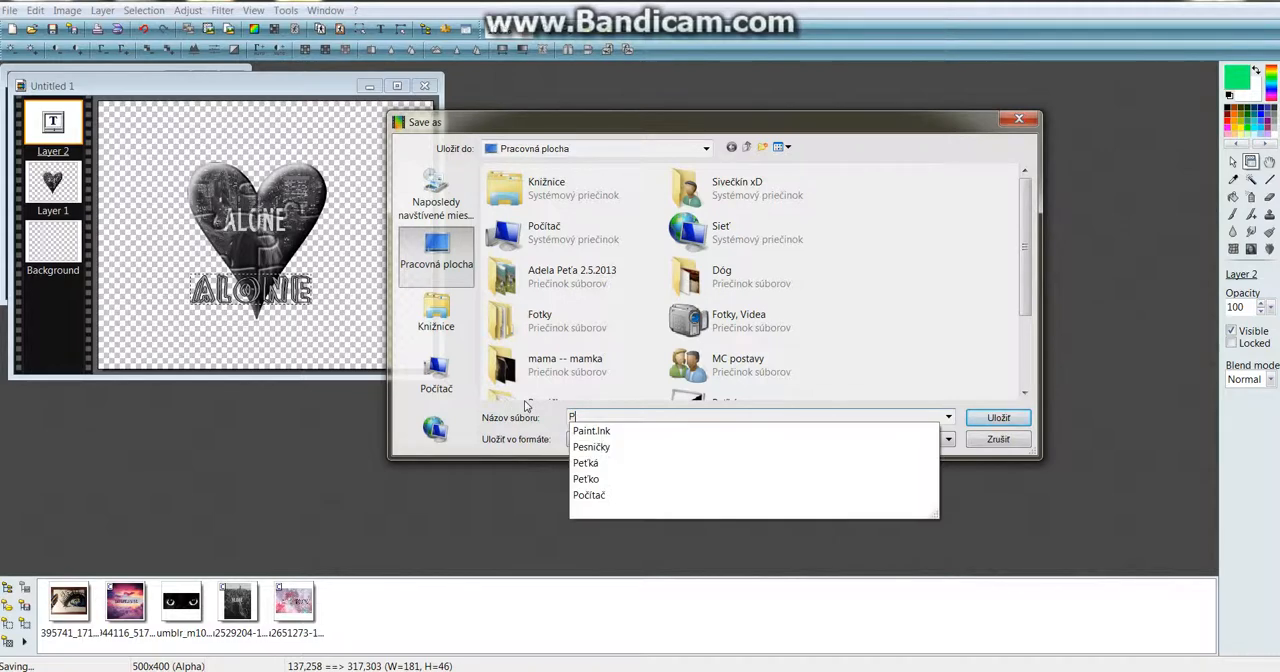
type("F heart pn")
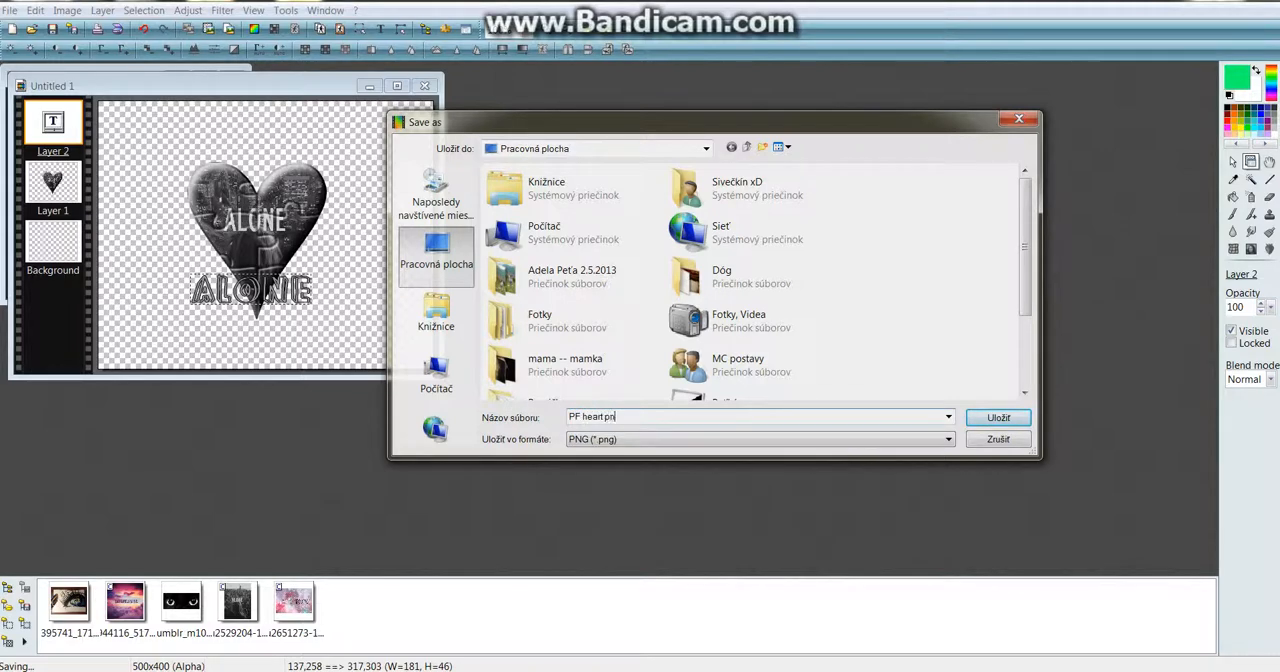
type("g skúška")
left_click(990, 424)
left_click(659, 385)
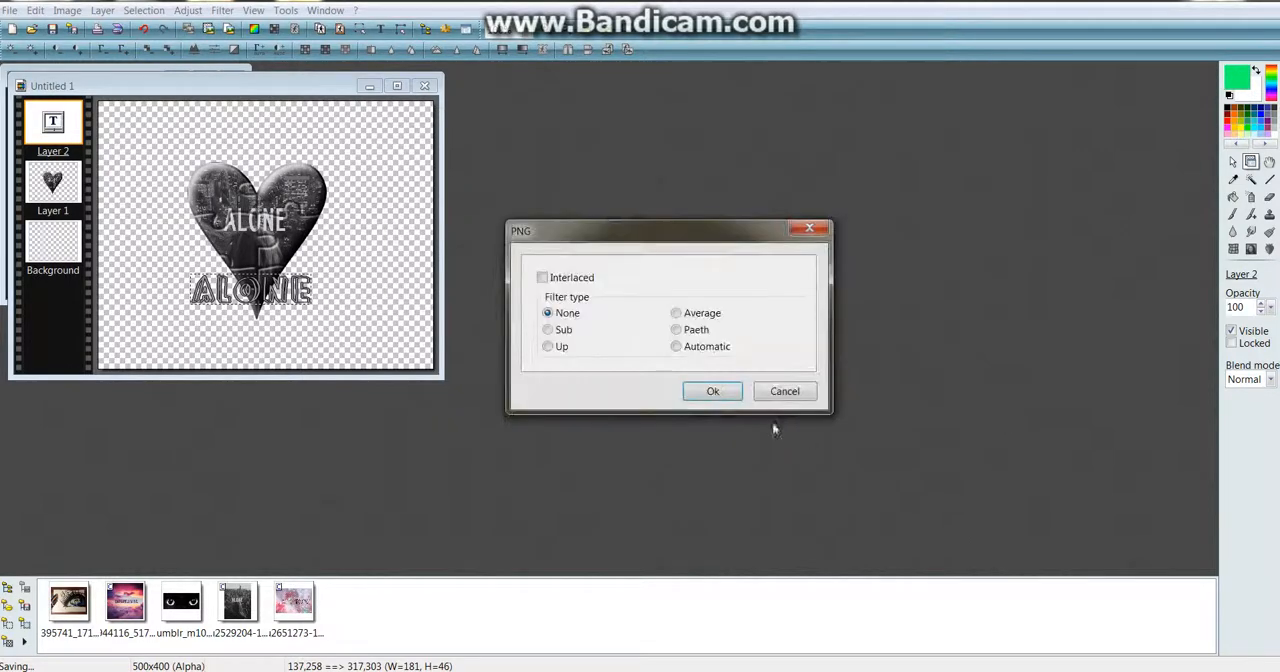
left_click(728, 392)
Close the outlined source photo without saving its changes, and open PF heart png skúška from the Windows desktop
left_click(232, 77)
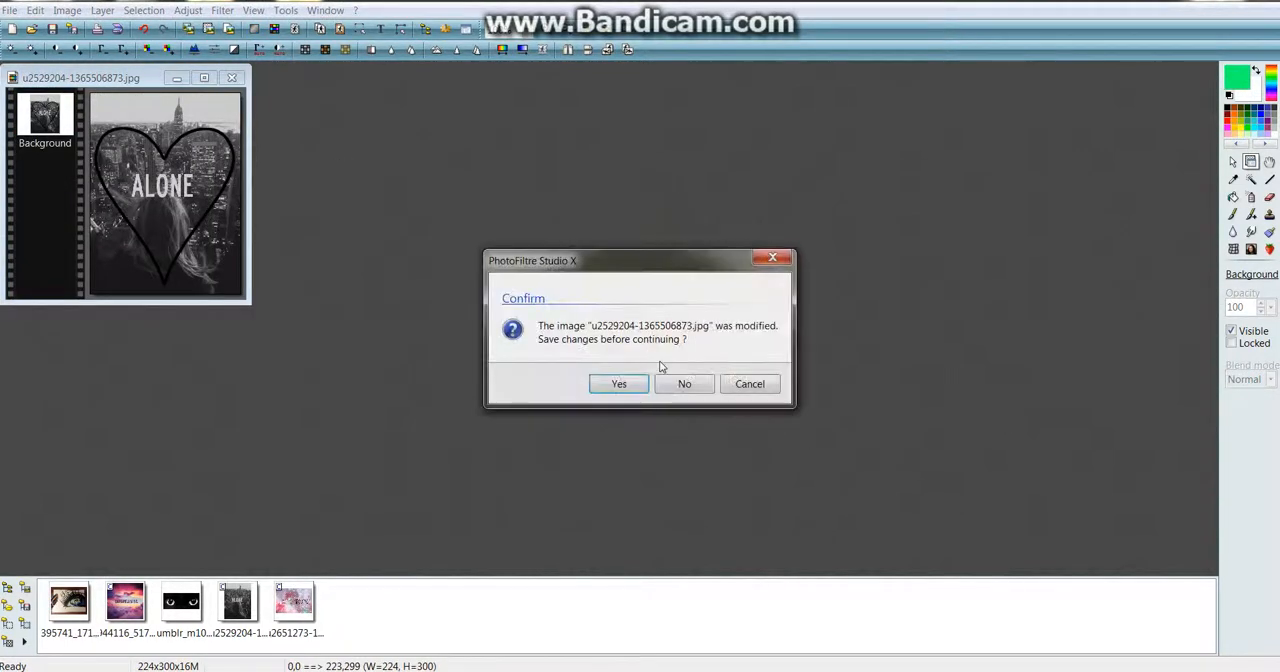
left_click(682, 390)
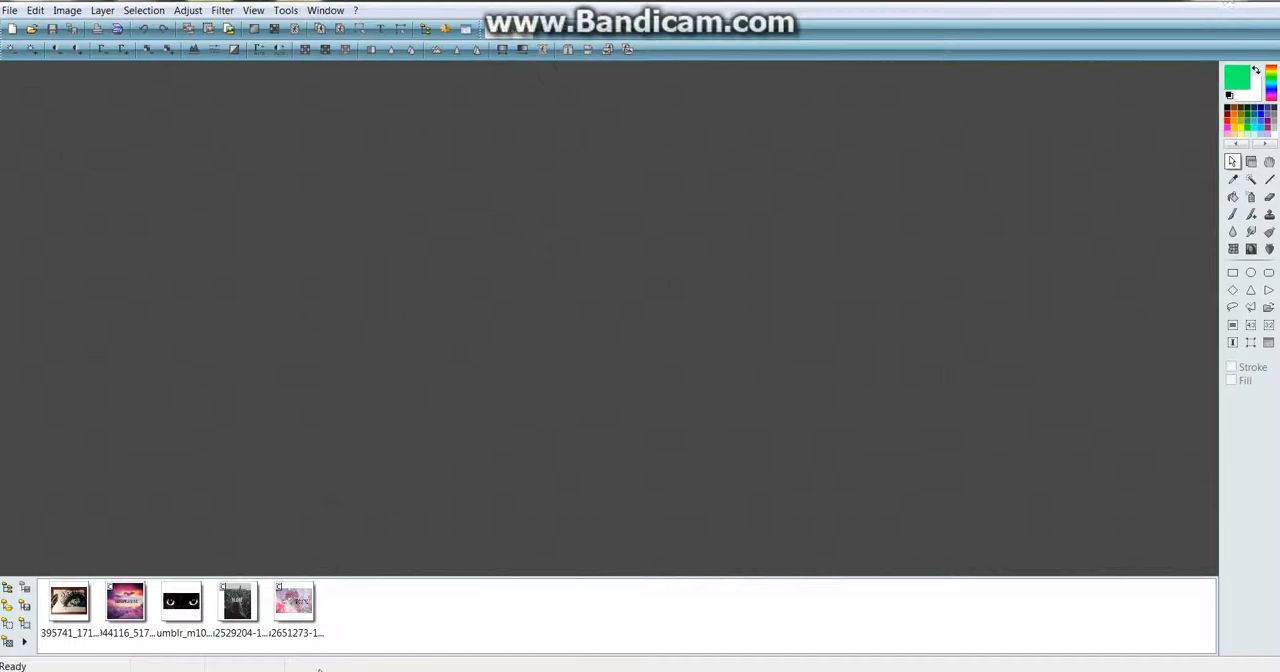
key("super+d")
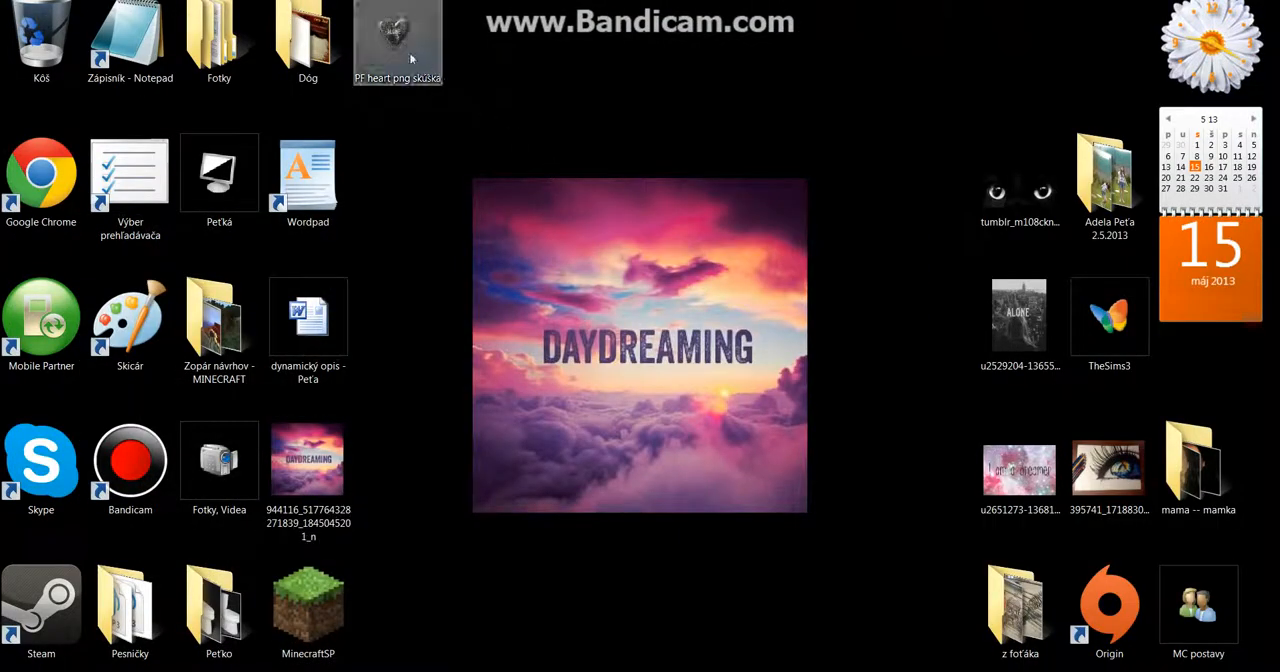
left_click(411, 58)
double_click(411, 58)
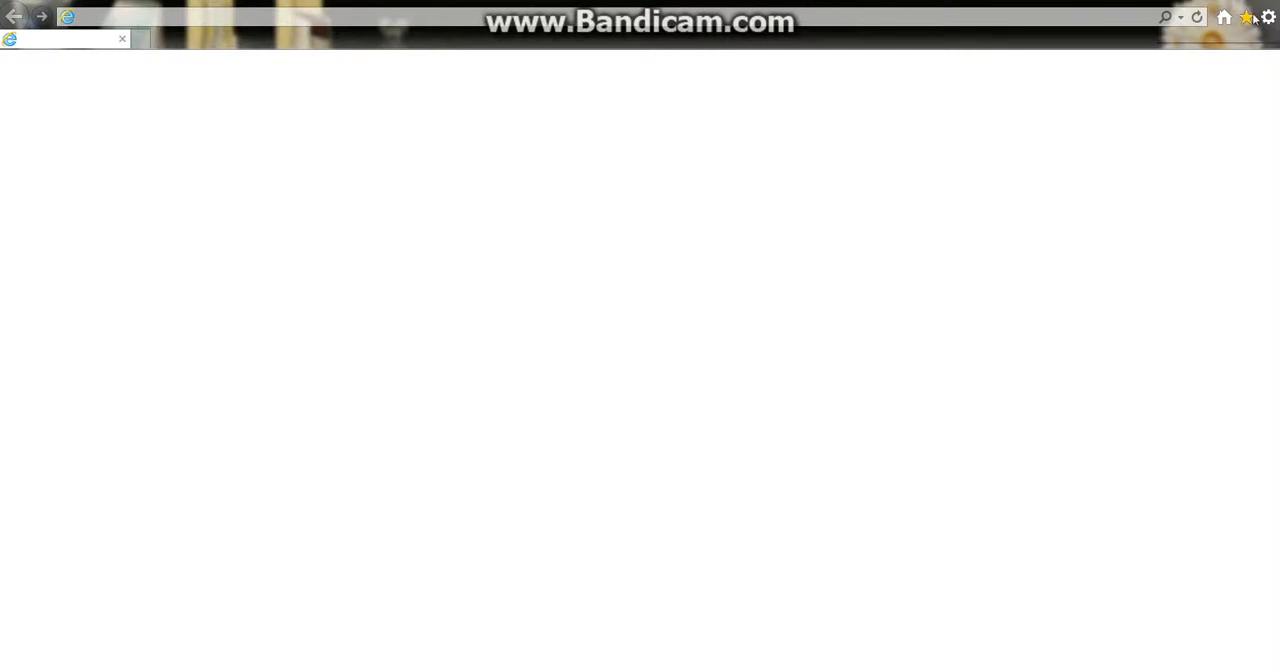
Try to close the blank Internet Explorer window
right_click(487, 669)
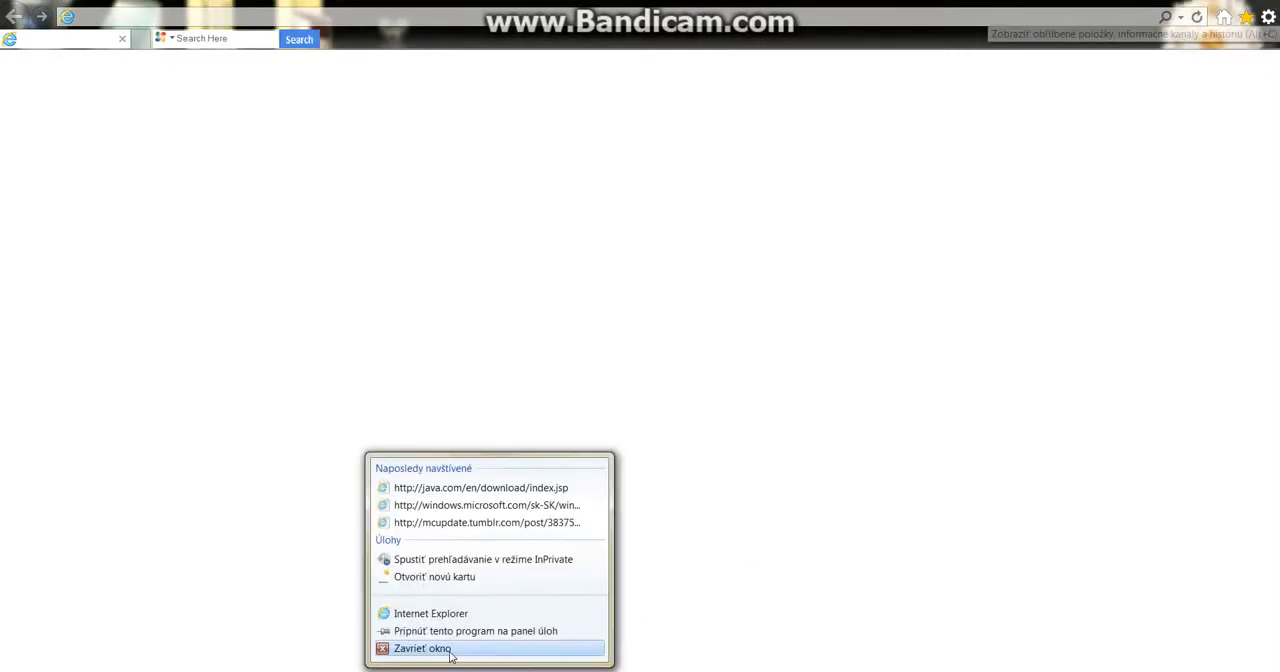
left_click(450, 653)
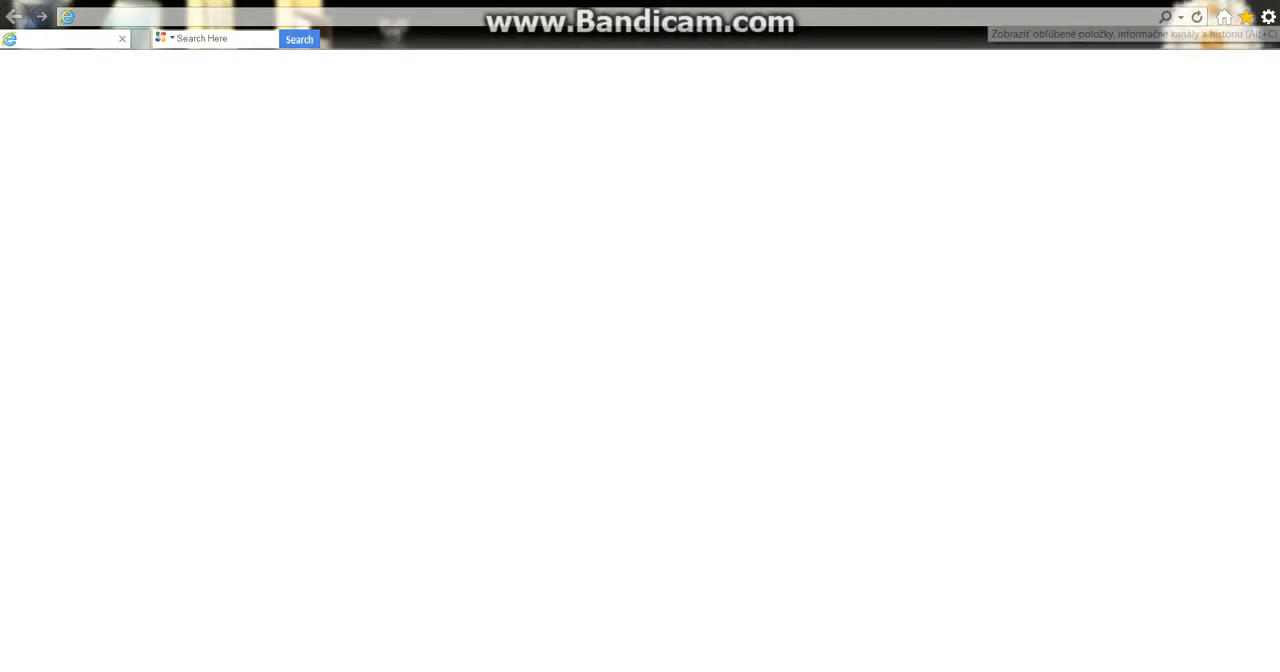
right_click(487, 669)
left_click(457, 652)
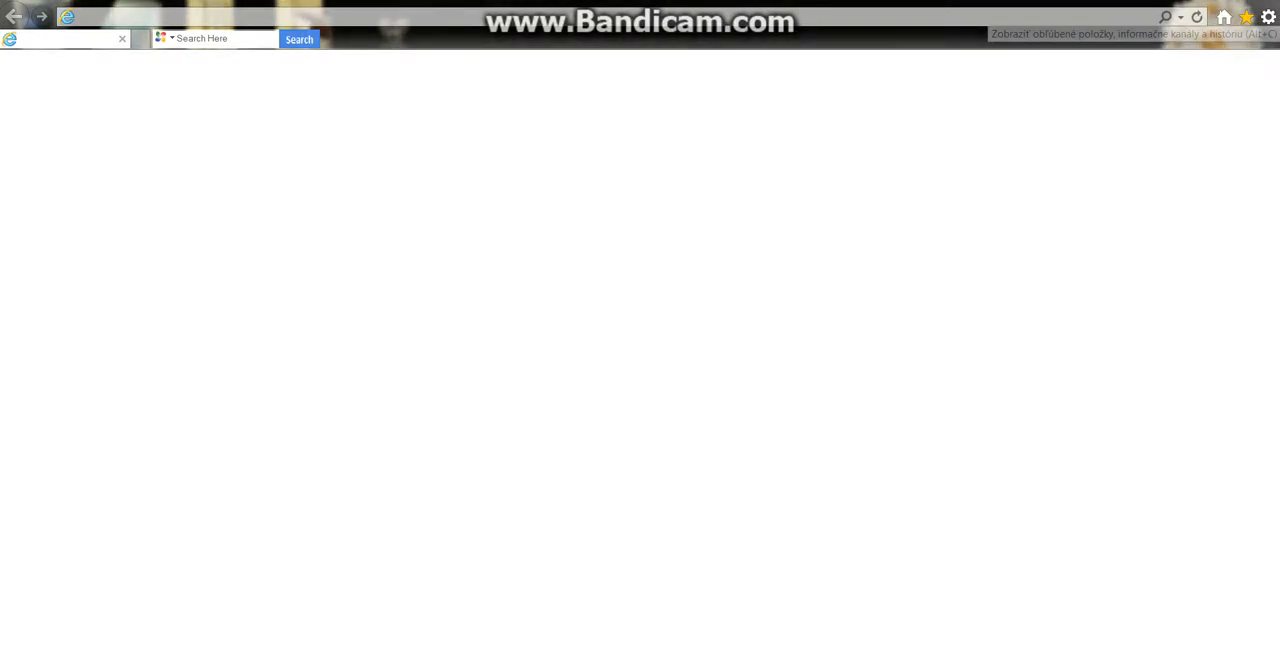